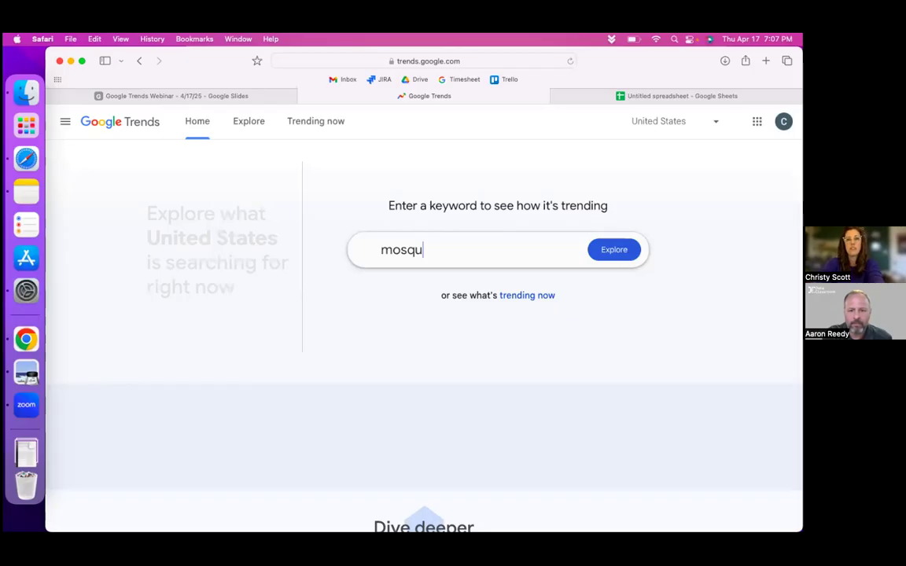
# Step: Explore search interest in the United States for the search term "mosquito"
pyautogui.press('Return')
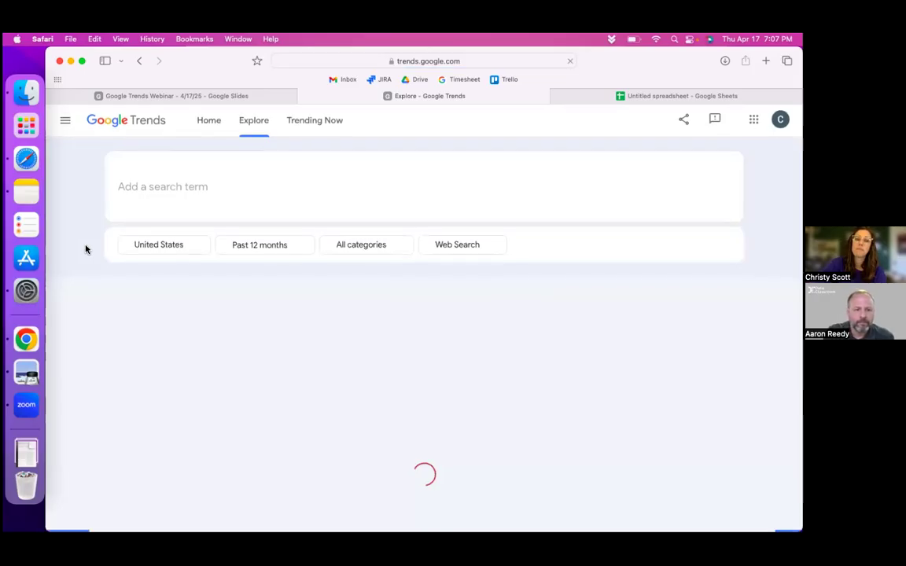
pyautogui.click(189, 187)
pyautogui.write('mosquit')
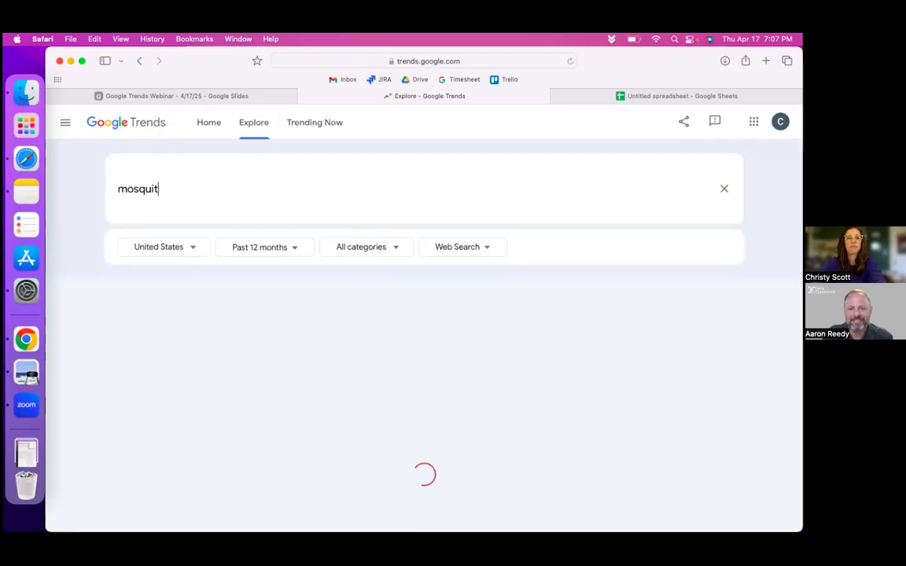
pyautogui.press('Return')
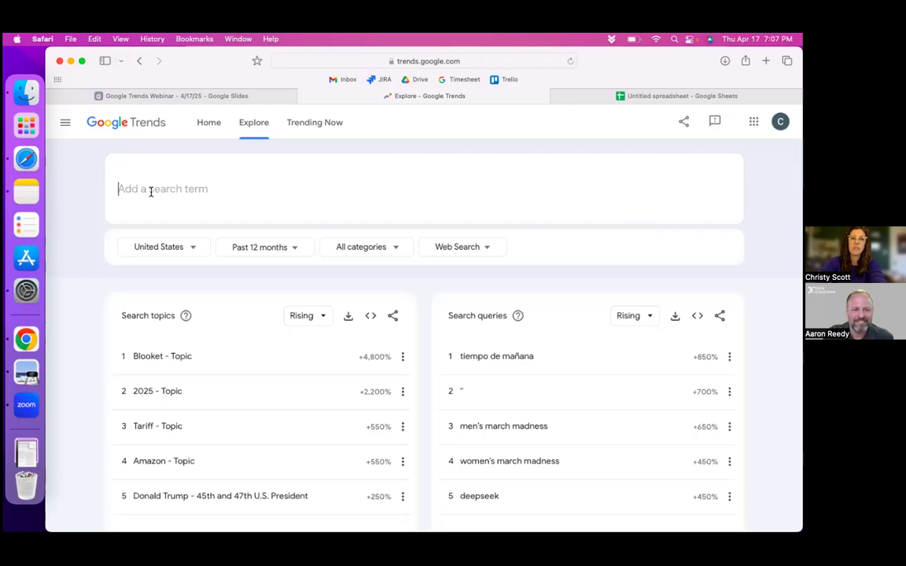
pyautogui.click(151, 192)
pyautogui.write('mosquito')
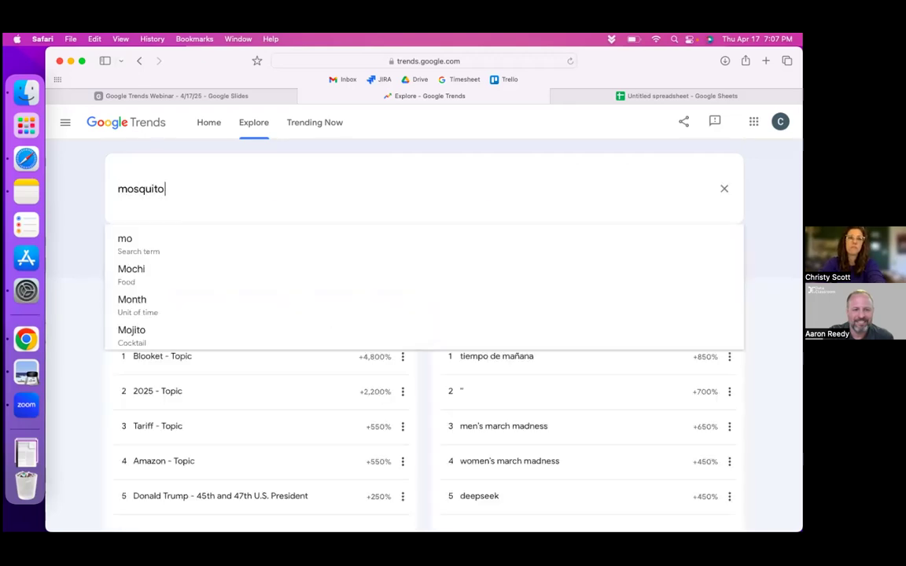
pyautogui.press('Return')
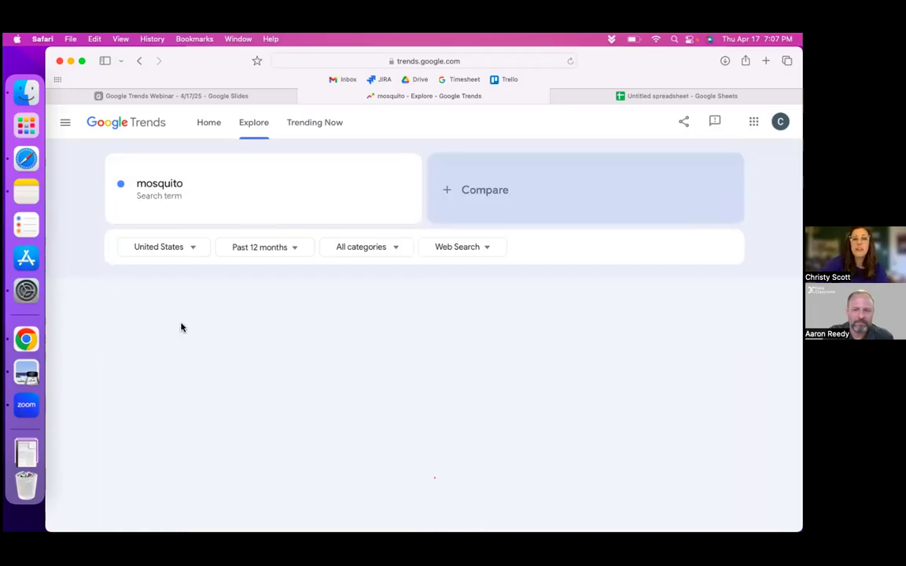
# Step: Set the time range for the mosquito search to 2004 - present and view its interest over time
pyautogui.scroll(-2, 91, 316)
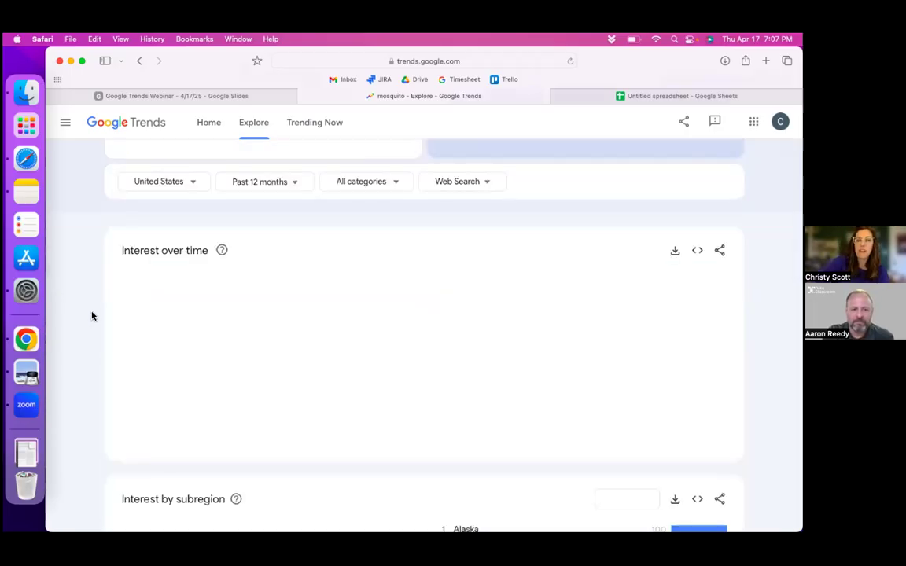
pyautogui.scroll(1, 91, 317)
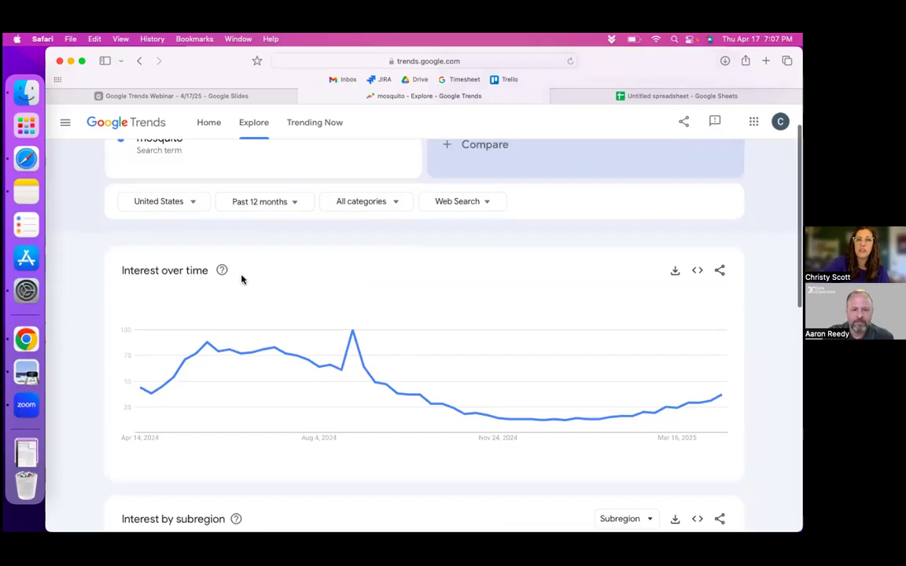
pyautogui.scroll(1, 240, 279)
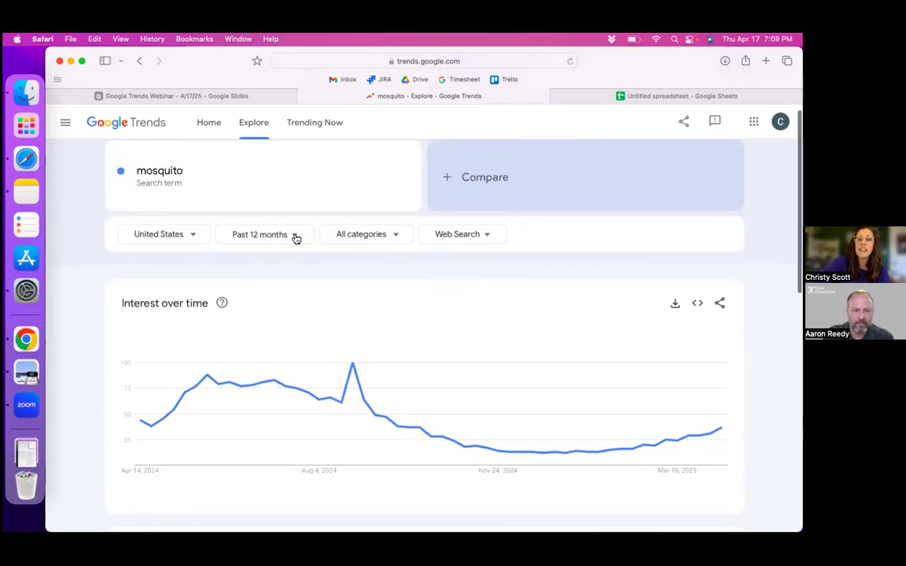
pyautogui.click(296, 239)
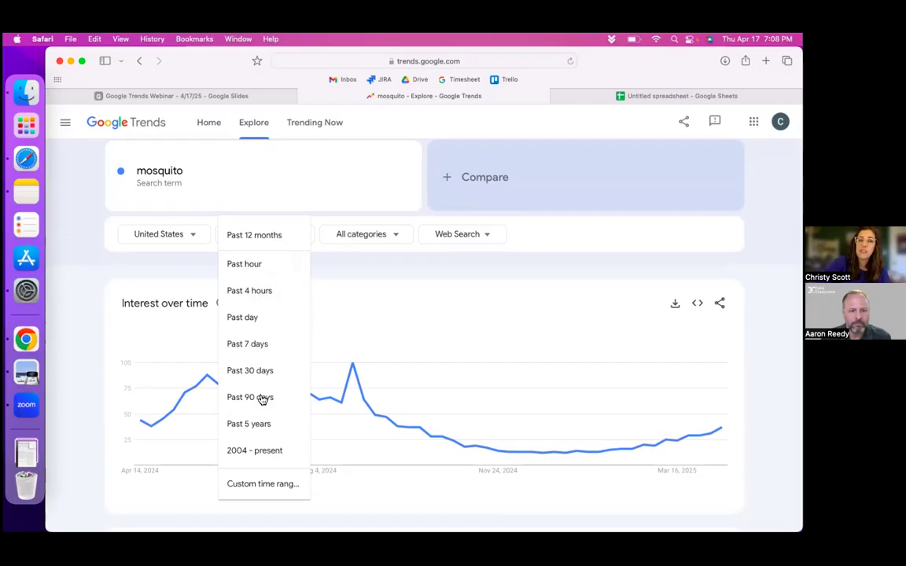
pyautogui.click(264, 452)
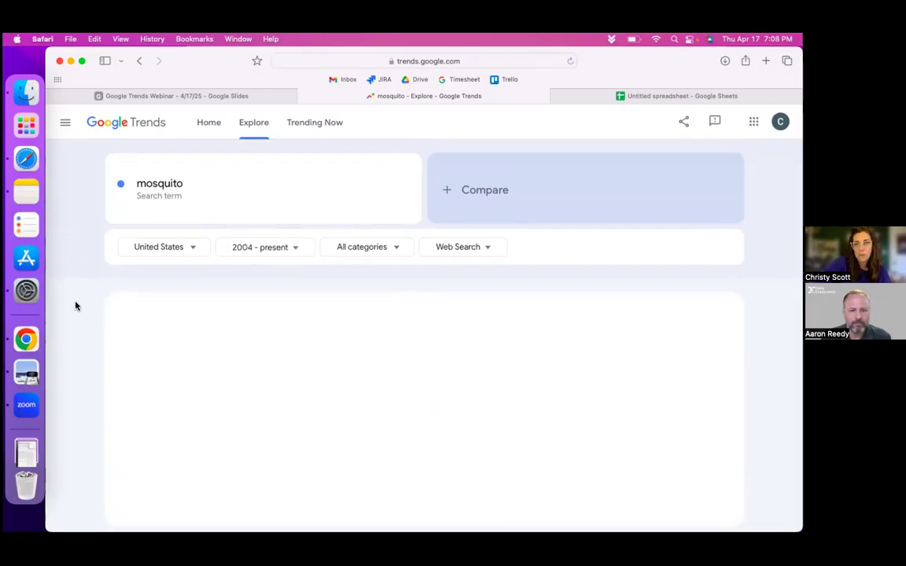
pyautogui.scroll(-1, 75, 306)
pyautogui.scroll(-2, 76, 306)
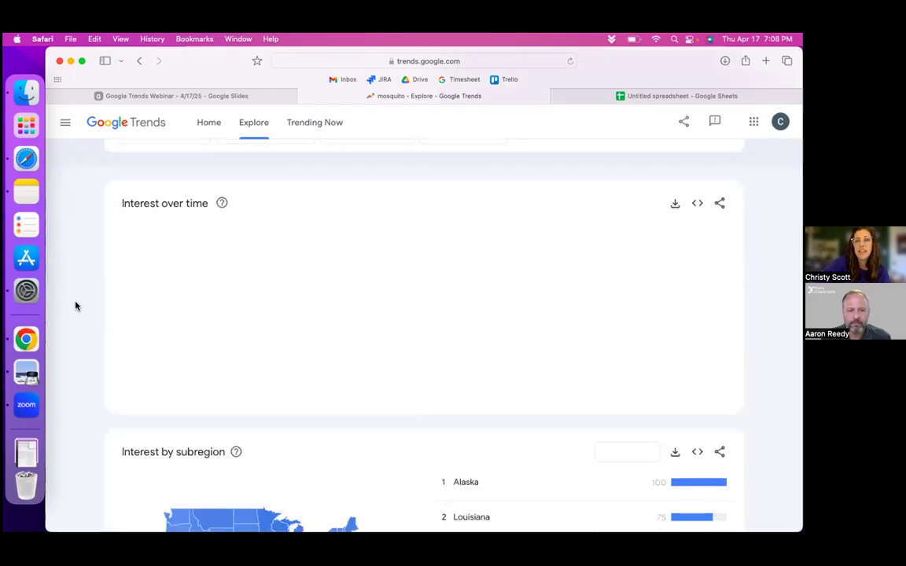
pyautogui.scroll(-1, 158, 293)
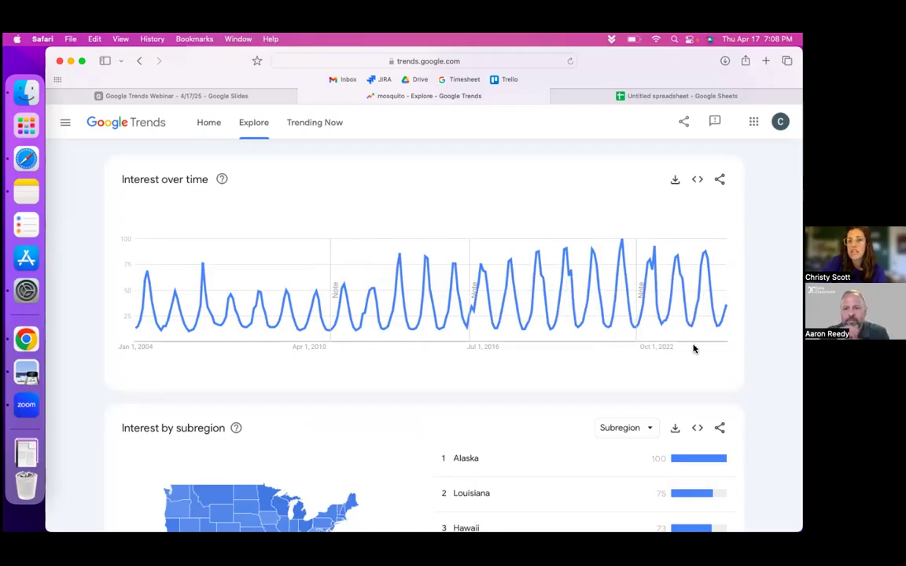
pyautogui.scroll(3, 464, 367)
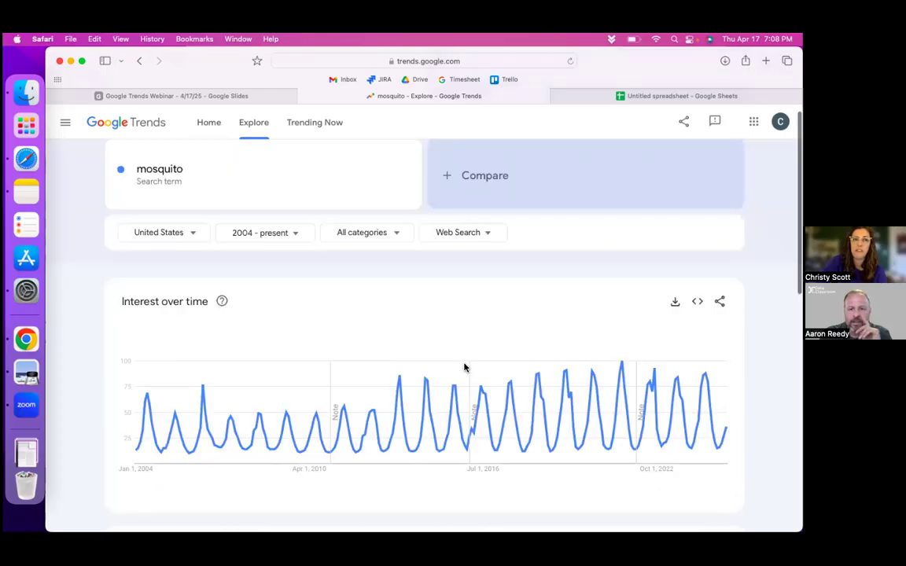
pyautogui.click(477, 181)
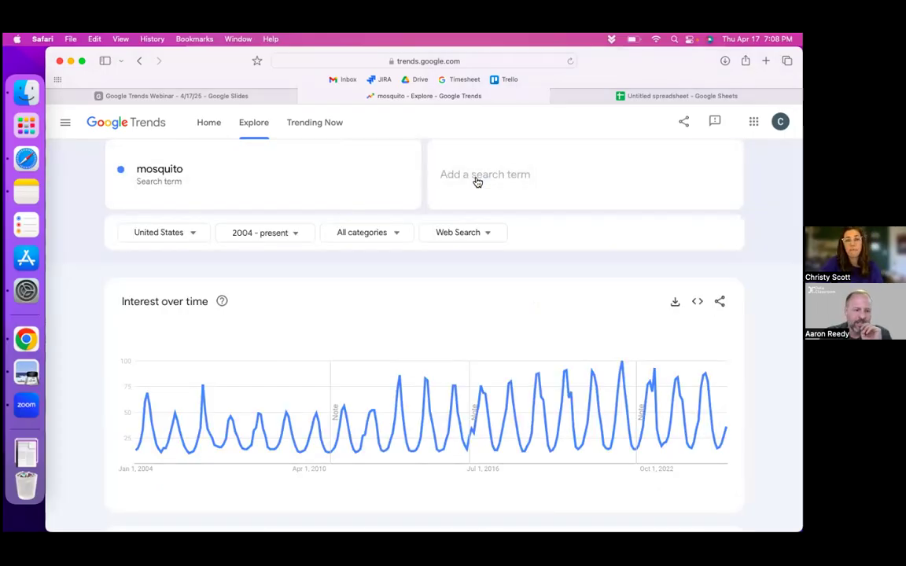
pyautogui.scroll(-2, 478, 181)
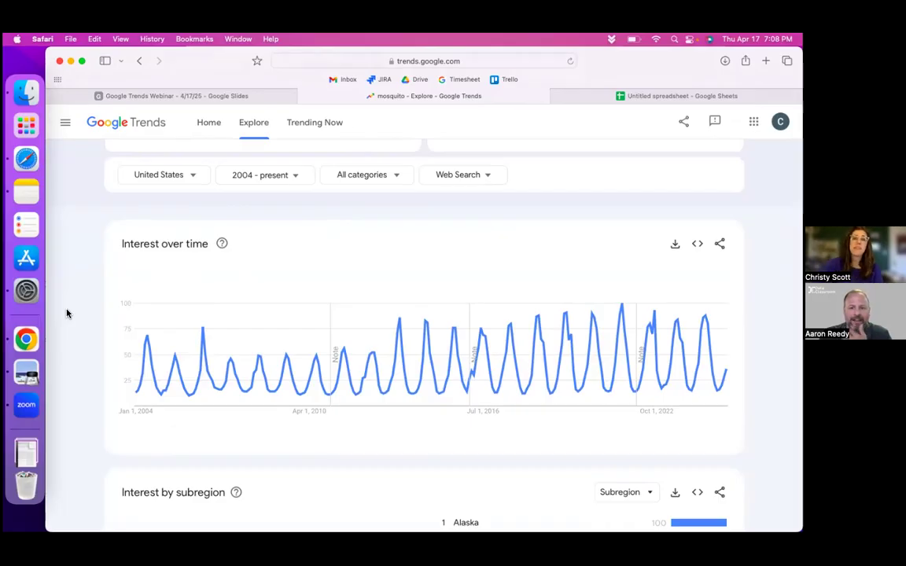
# Step: Set a custom time range from 3/17/2025 to 4/17/2025 for the mosquito search
pyautogui.click(297, 178)
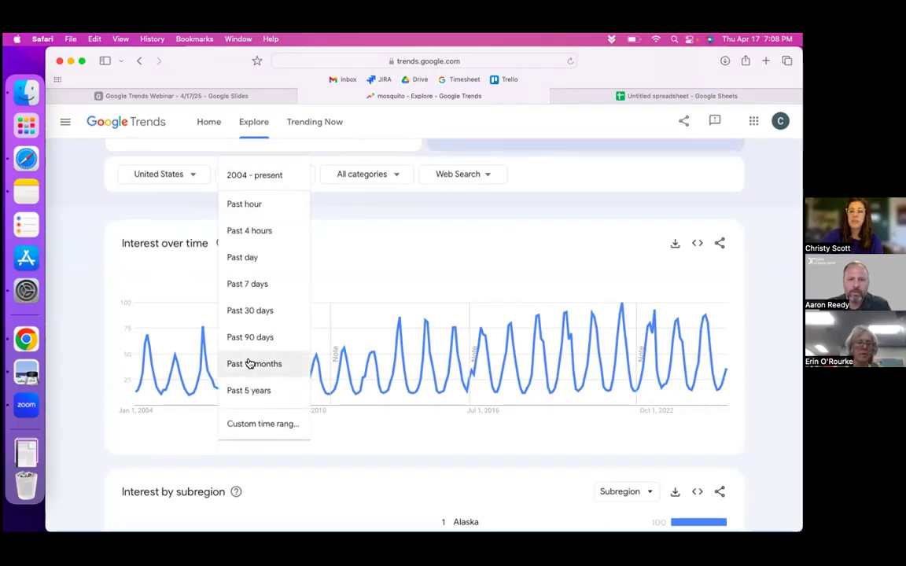
pyautogui.click(262, 427)
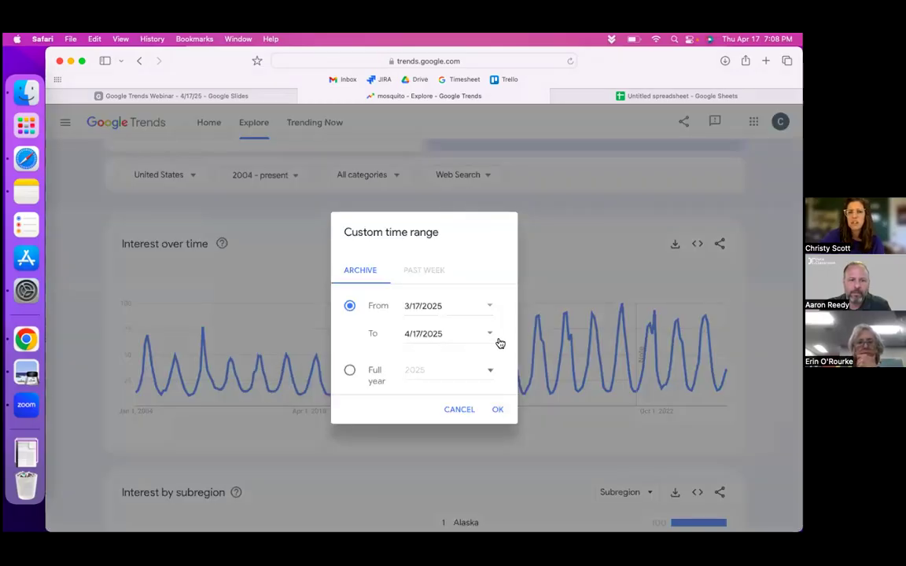
pyautogui.click(496, 409)
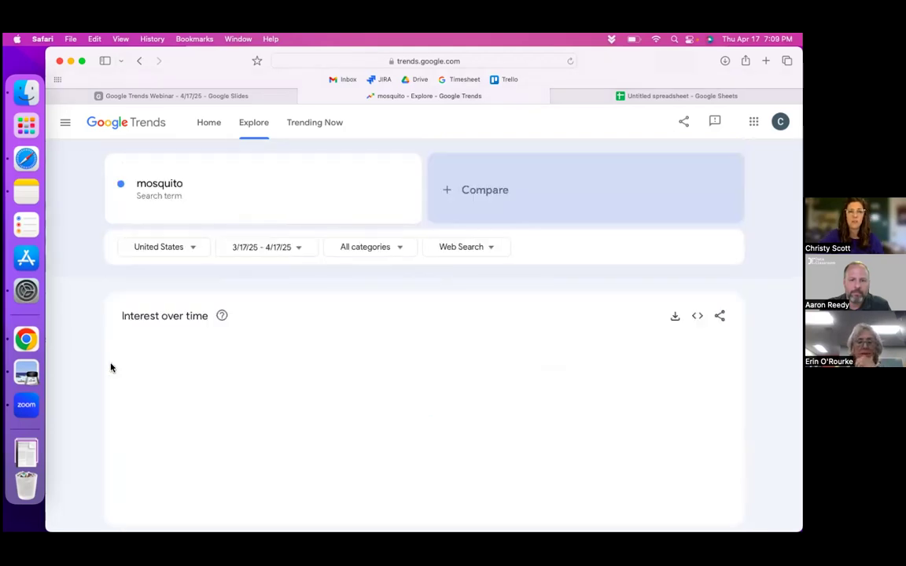
pyautogui.scroll(-2, 93, 334)
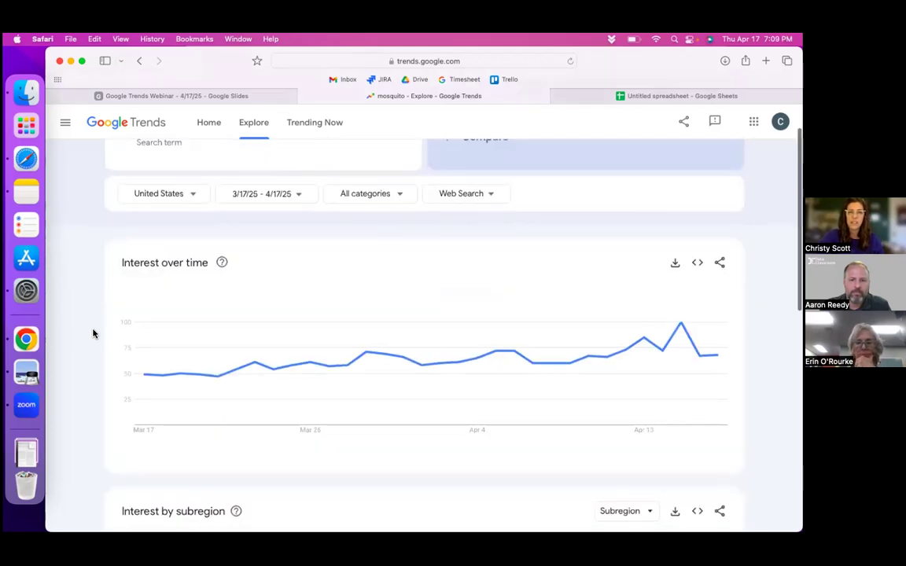
# Step: Switch the mosquito search from the custom dates back to the 2004 - present time range
pyautogui.click(303, 197)
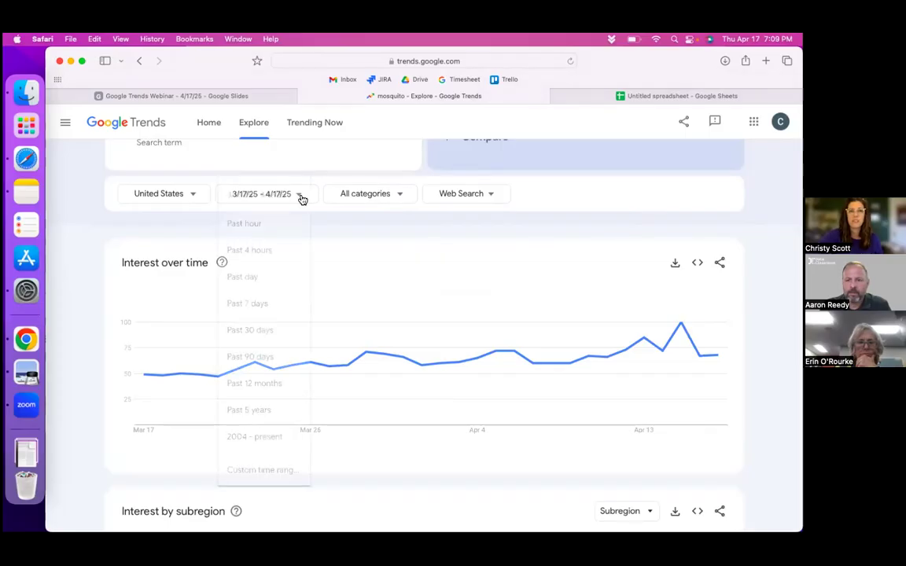
pyautogui.click(259, 436)
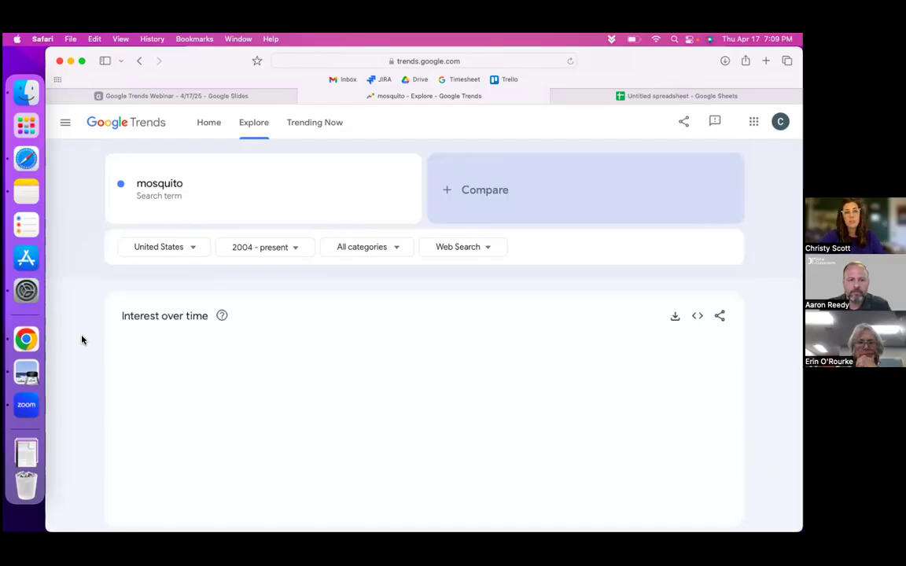
pyautogui.scroll(-3, 82, 340)
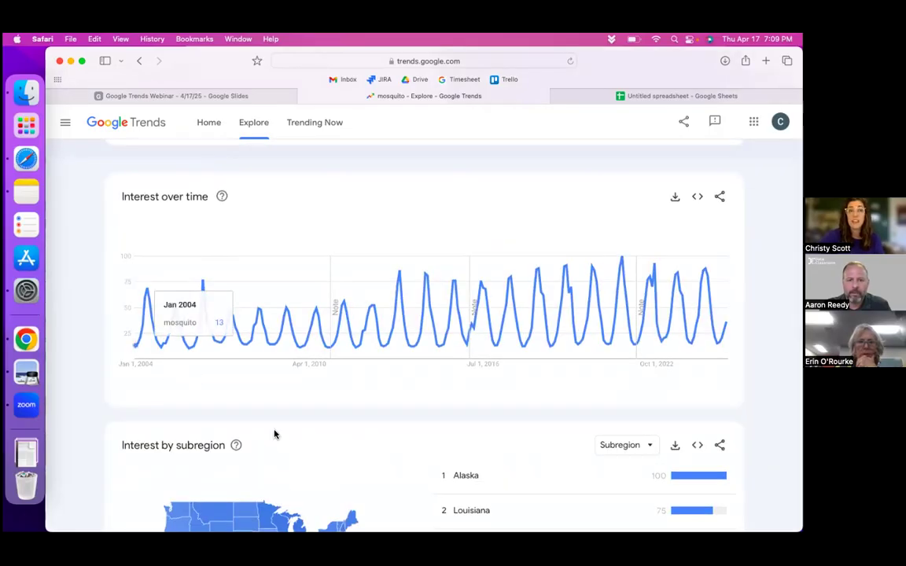
# Step: Add "winter coat" as a comparison search term alongside mosquito
pyautogui.scroll(2, 111, 388)
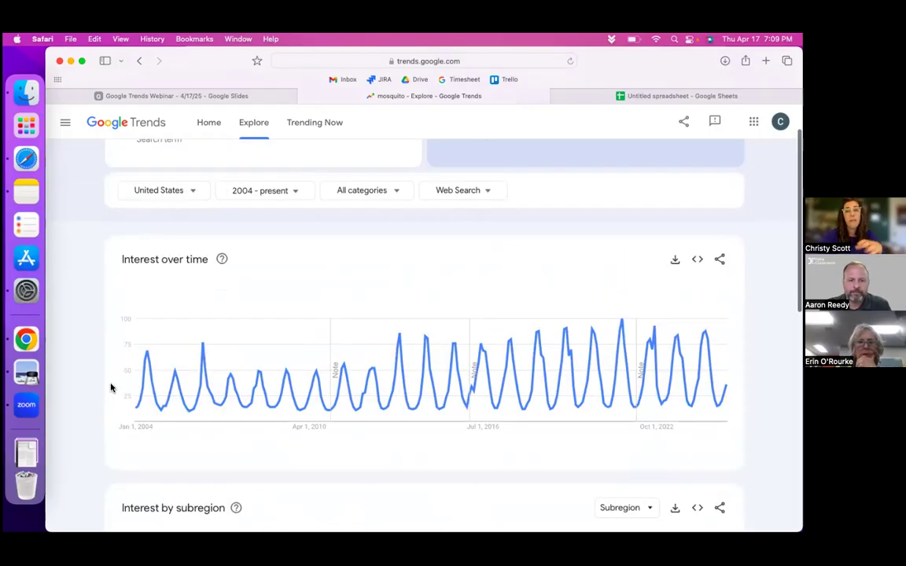
pyautogui.scroll(2, 111, 388)
pyautogui.click(484, 183)
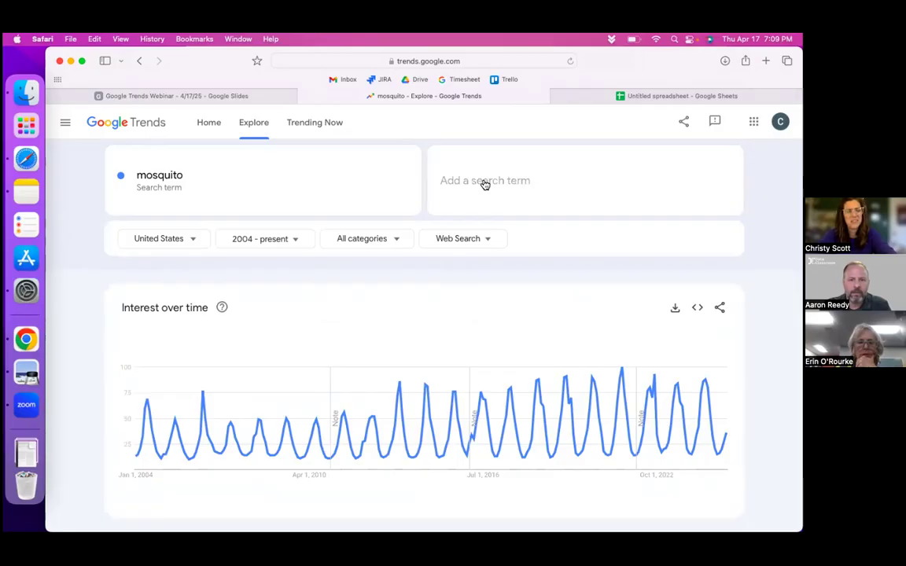
pyautogui.write('winter coat')
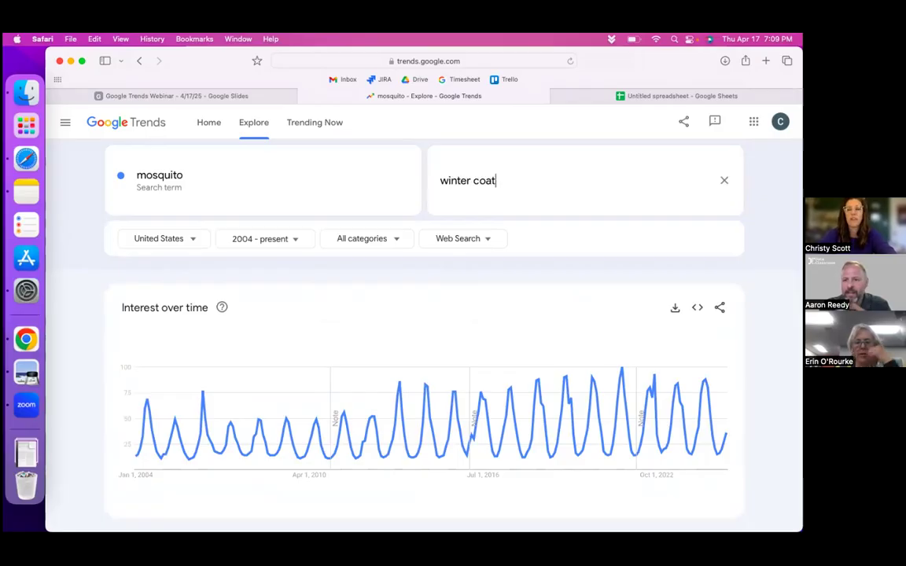
pyautogui.press('Return')
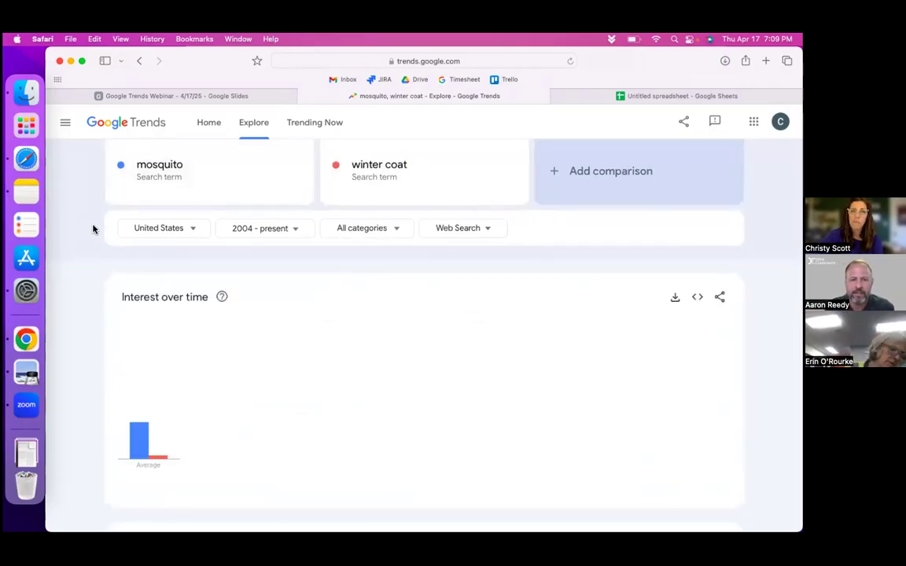
# Step: Examine the seasonal interest over time for mosquito and winter coat, including the December 2017 values
pyautogui.scroll(-2, 92, 229)
pyautogui.scroll(2, 92, 229)
pyautogui.scroll(1, 92, 229)
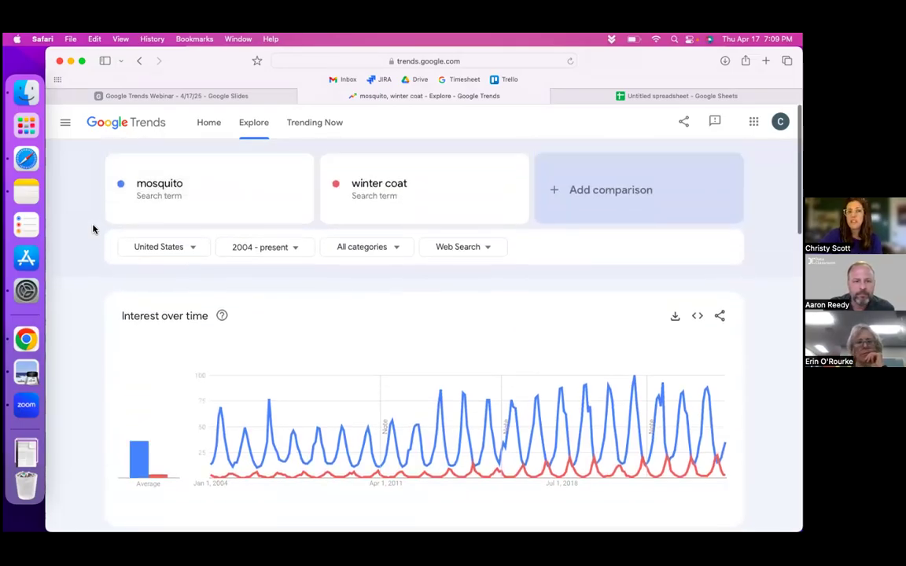
pyautogui.scroll(-2, 342, 382)
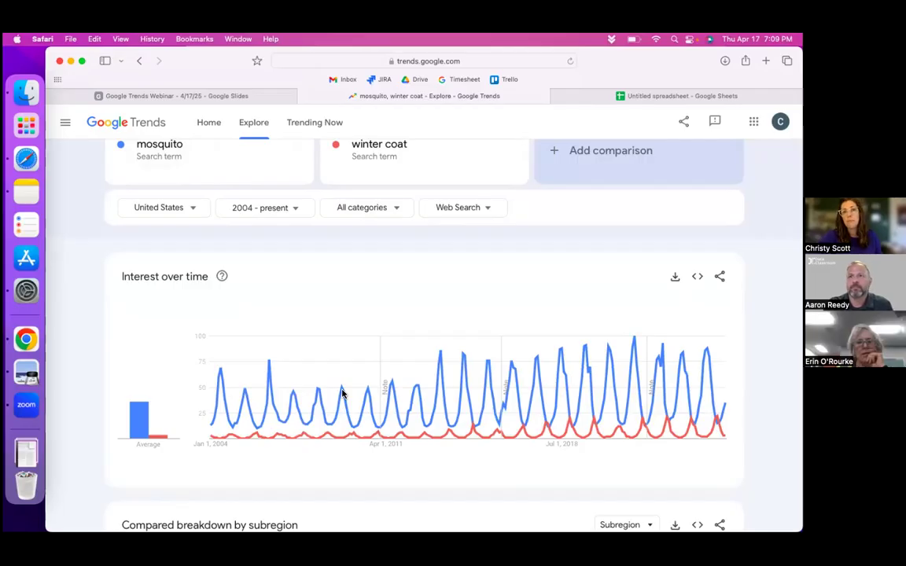
pyautogui.scroll(-2, 586, 330)
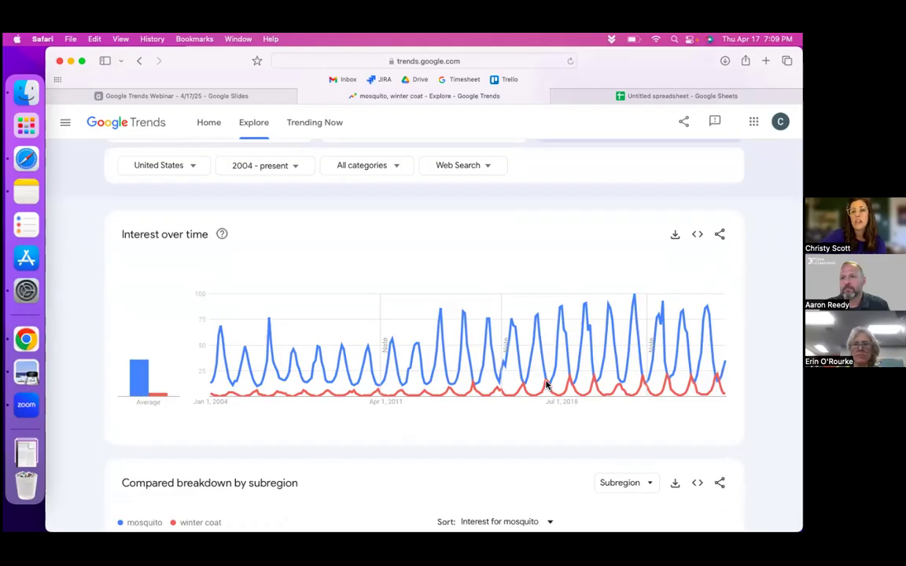
pyautogui.moveTo(547, 389)
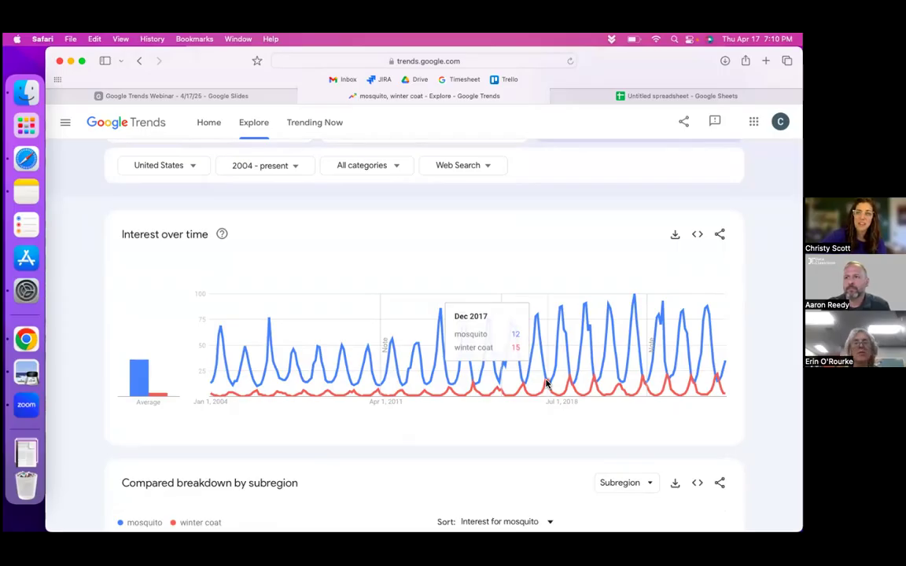
# Step: Check the geographic levels offered for the compared breakdown, and view mosquito's interest by subregion and related queries
pyautogui.scroll(-5, 546, 385)
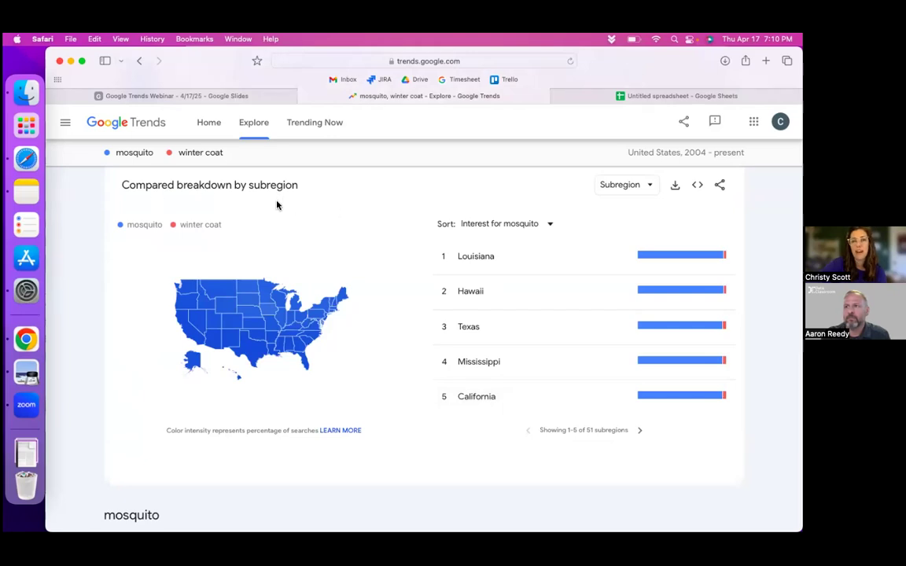
pyautogui.click(646, 190)
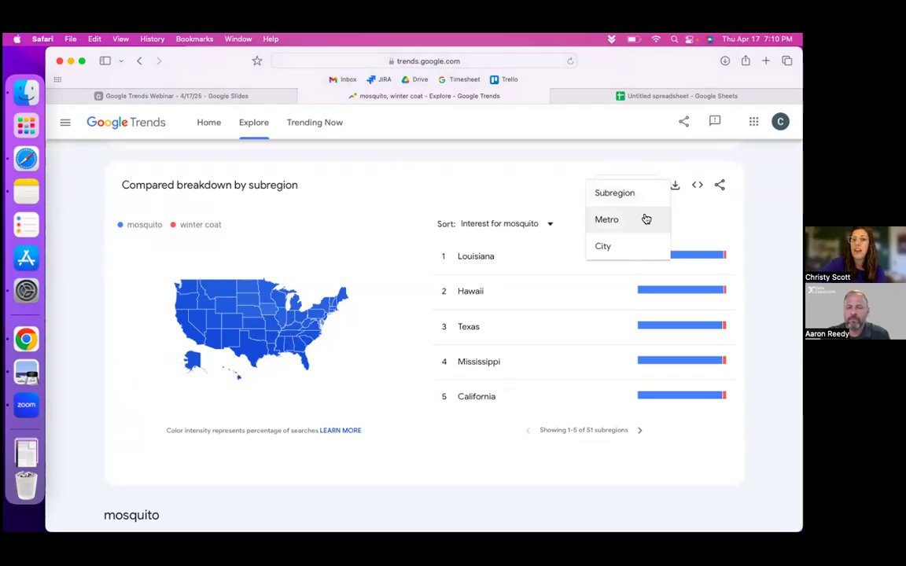
pyautogui.click(464, 256)
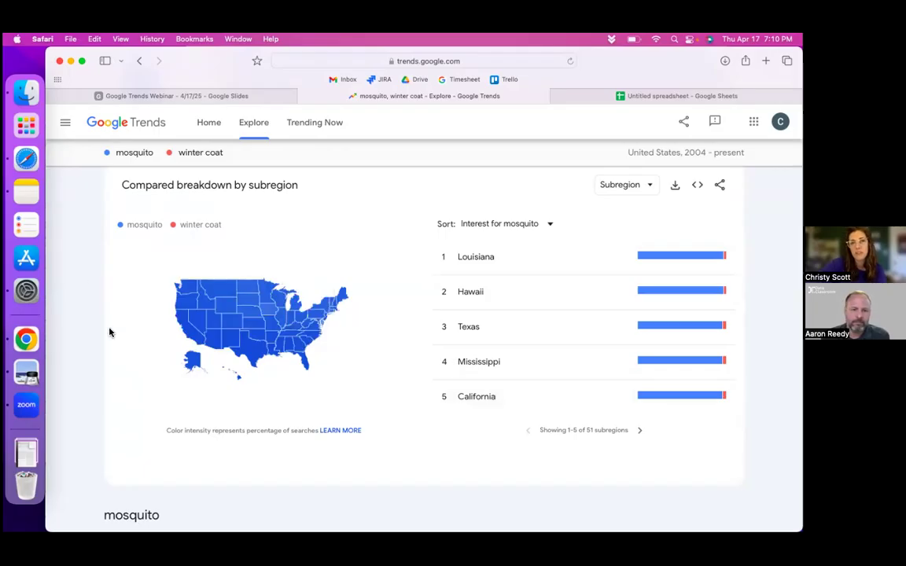
pyautogui.scroll(-5, 110, 331)
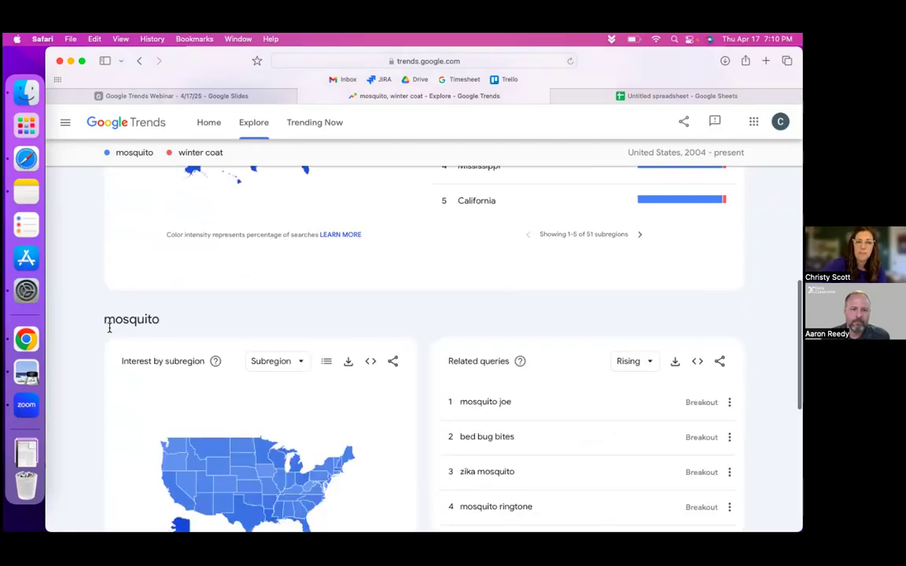
pyautogui.scroll(1, 225, 405)
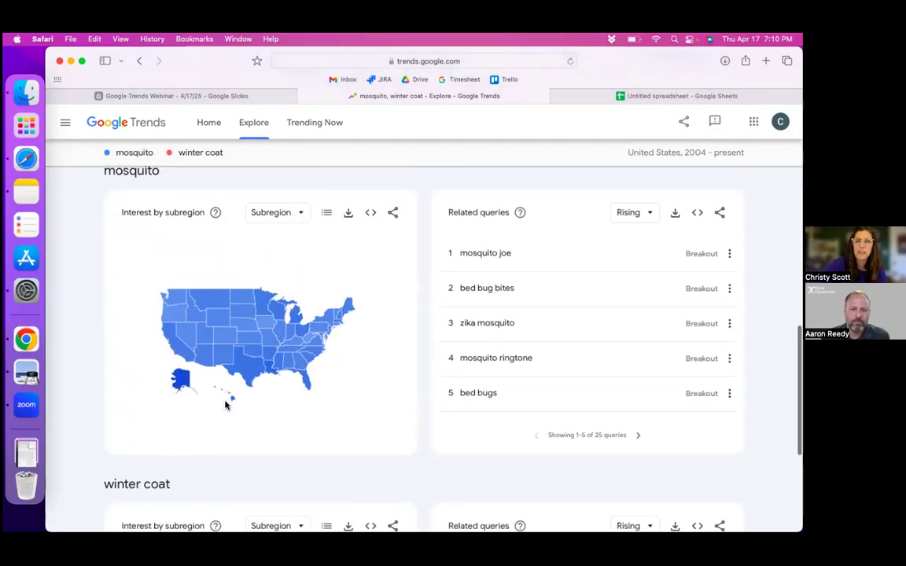
# Step: Examine mosquito's subregion map, and winter coat's interest by subregion and rising related queries
pyautogui.scroll(1, 225, 405)
pyautogui.moveTo(181, 394)
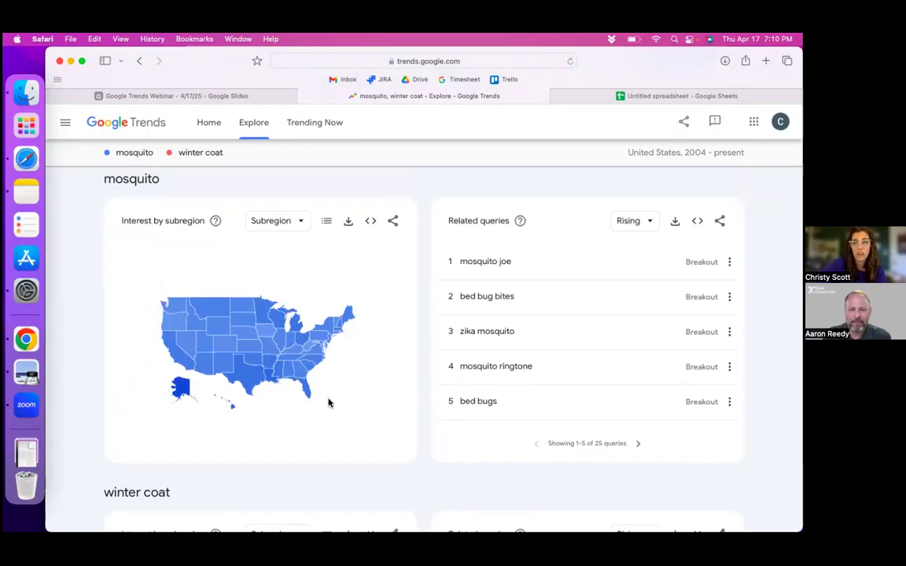
pyautogui.scroll(-5, 352, 393)
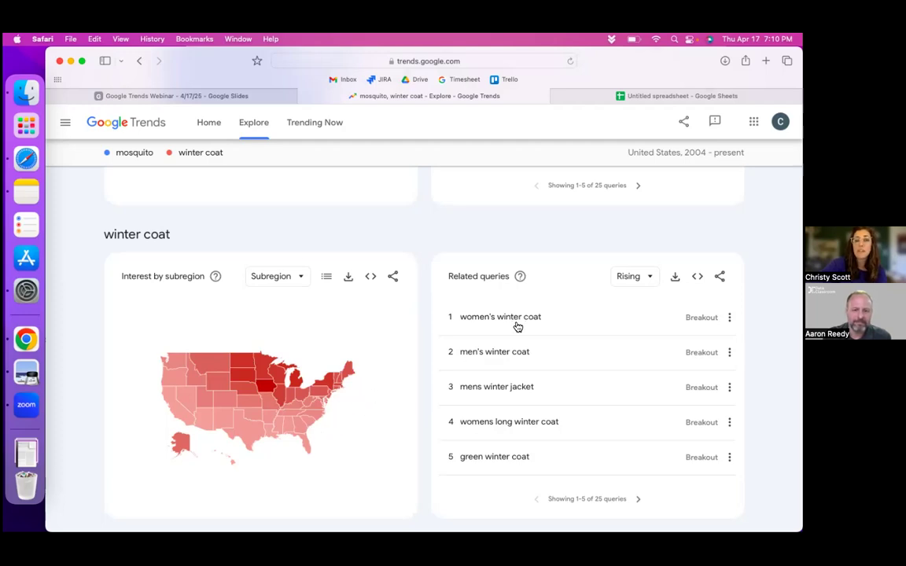
pyautogui.scroll(-2, 515, 290)
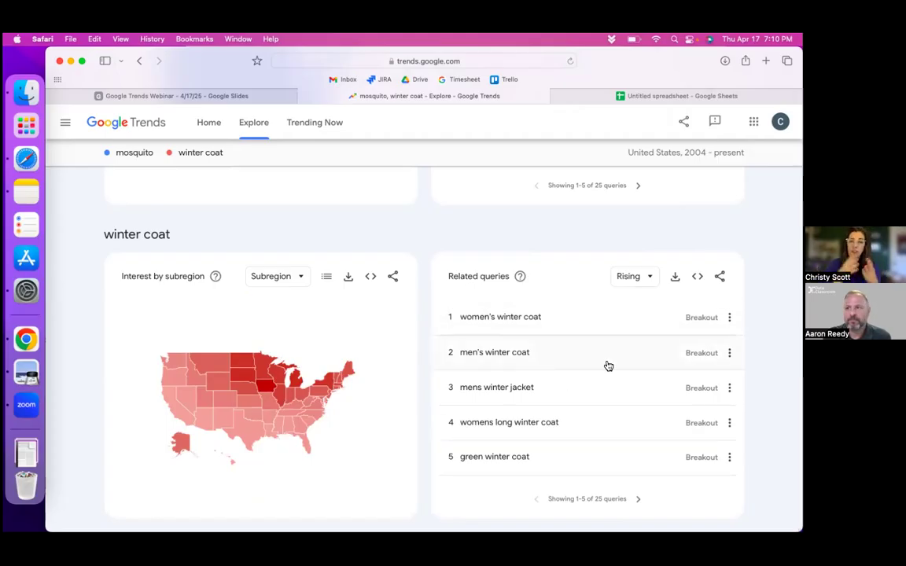
# Step: Change the comparison's time range to Past 5 years and download the interest over time data as a CSV
pyautogui.scroll(15, 608, 365)
pyautogui.scroll(-2, 608, 366)
pyautogui.click(296, 165)
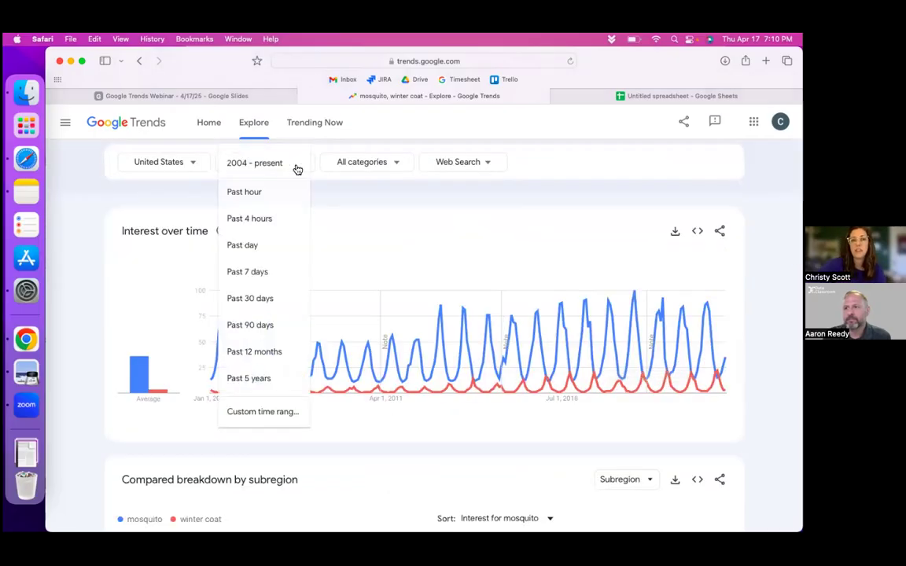
pyautogui.click(248, 379)
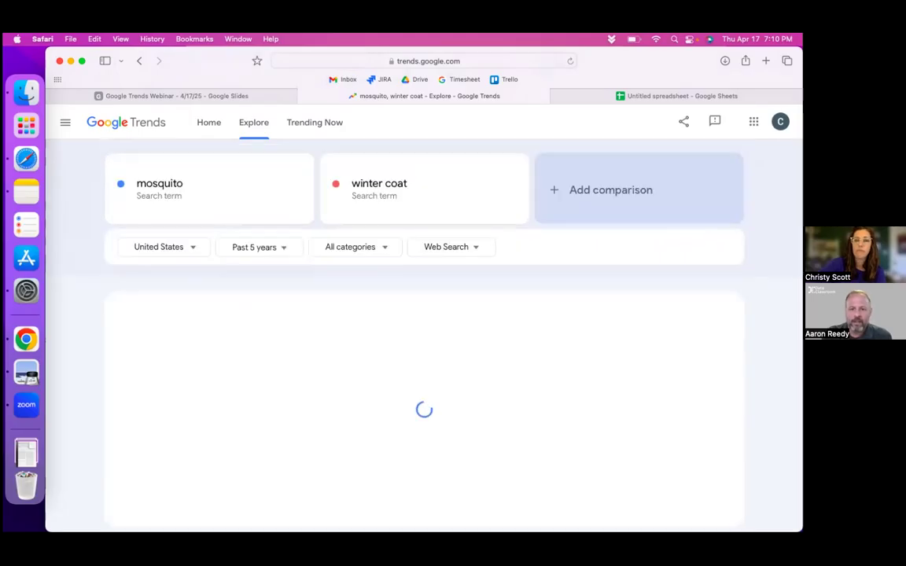
pyautogui.scroll(-3, 425, 330)
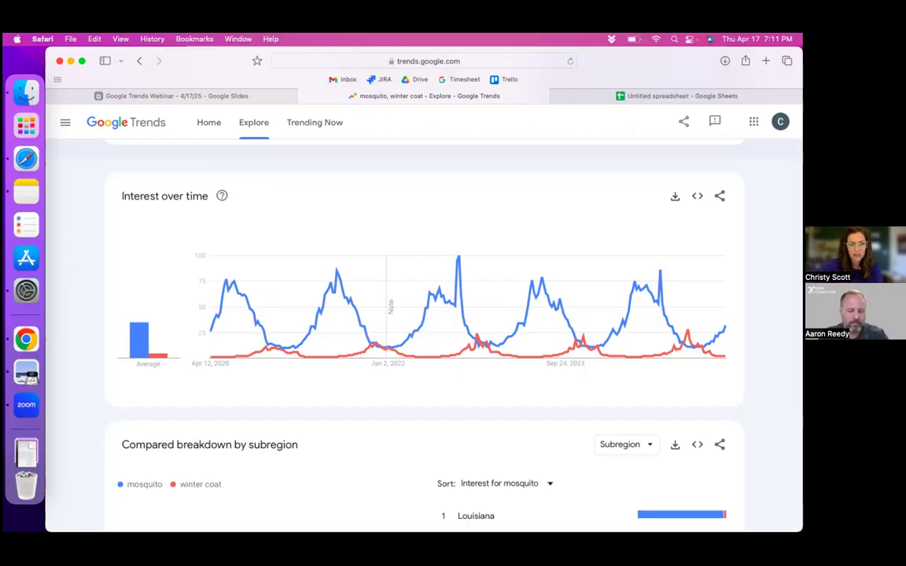
pyautogui.click(675, 197)
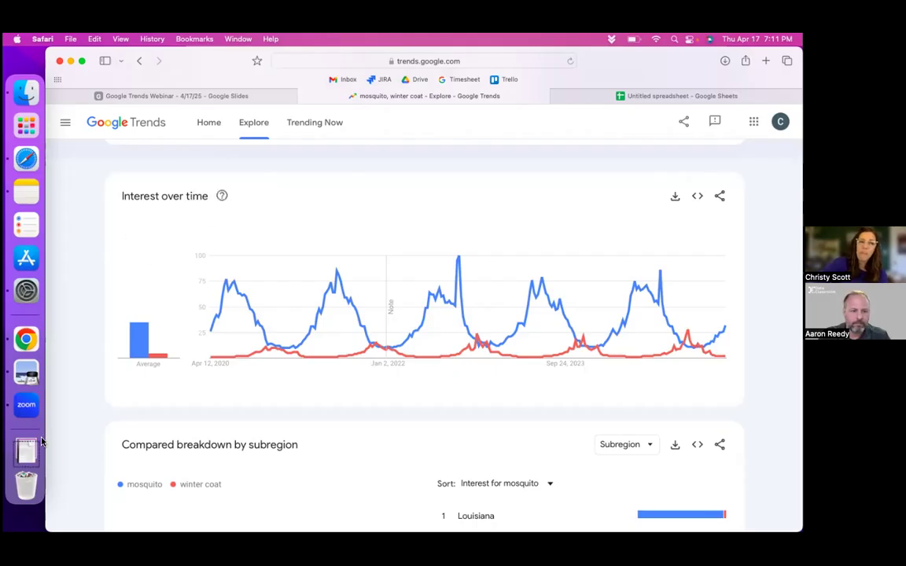
# Step: Switch to the untitled Google Sheets spreadsheet and rename it "Winter and Mosquito"
pyautogui.click(653, 96)
pyautogui.click(146, 118)
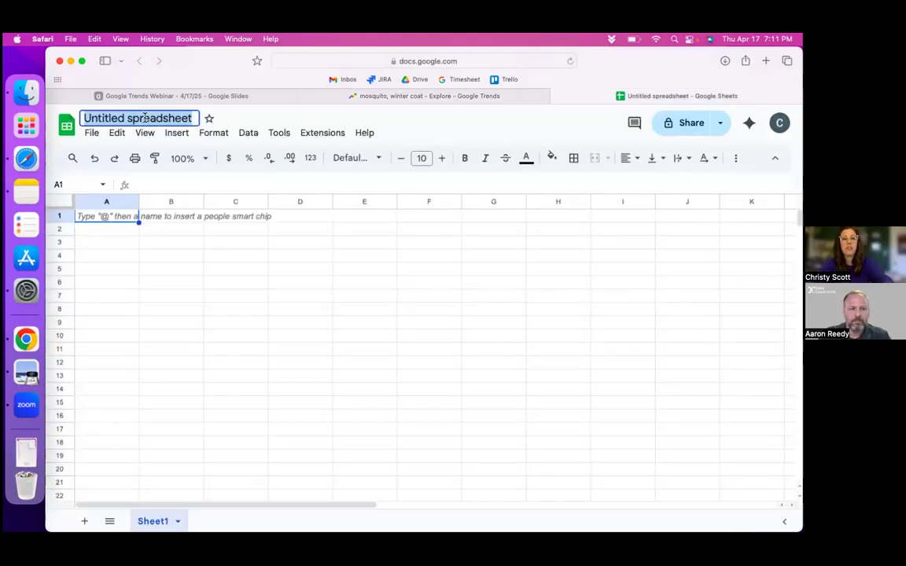
pyautogui.write('Wi')
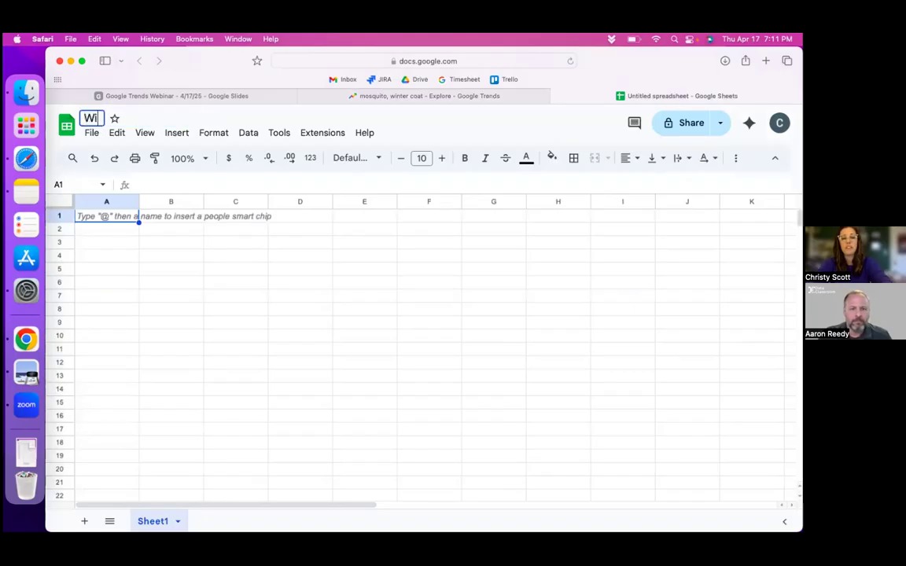
pyautogui.write('nter and Mosquito')
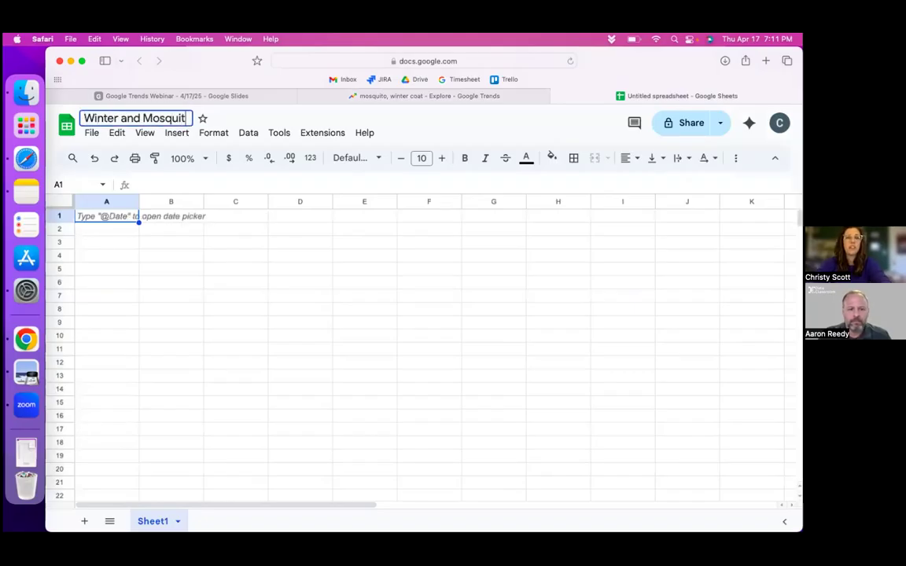
pyautogui.click(99, 244)
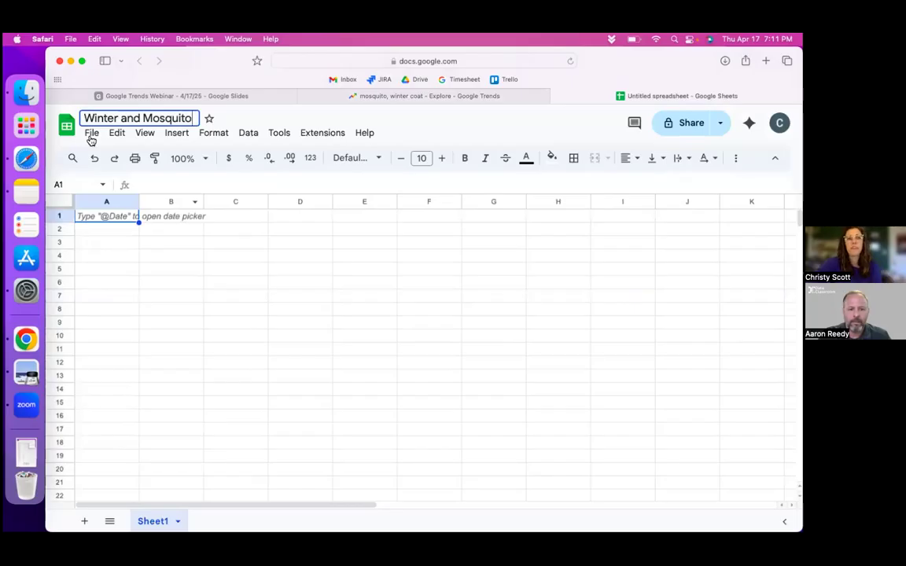
# Step: Import the downloaded multiTimeline-5.csv from the computer, using the Replace spreadsheet import location
pyautogui.click(92, 133)
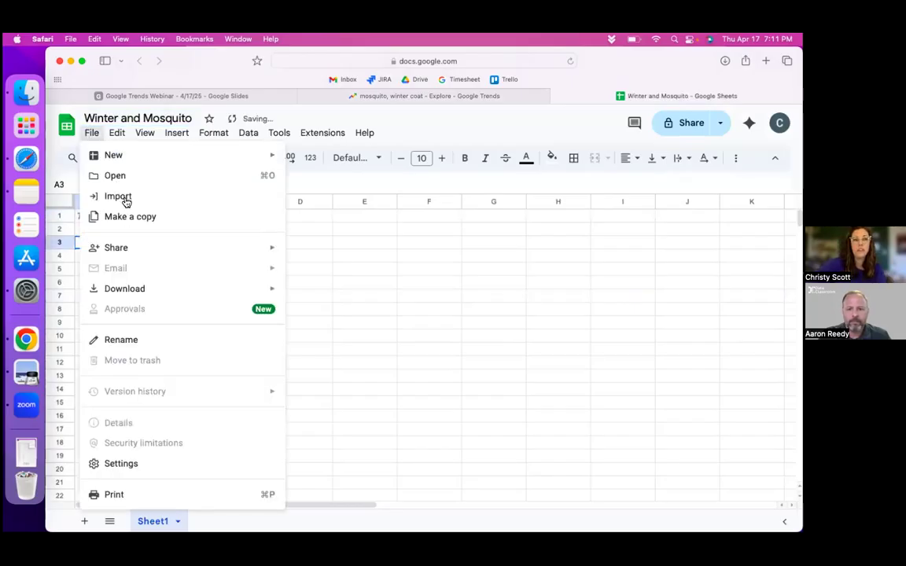
pyautogui.click(124, 198)
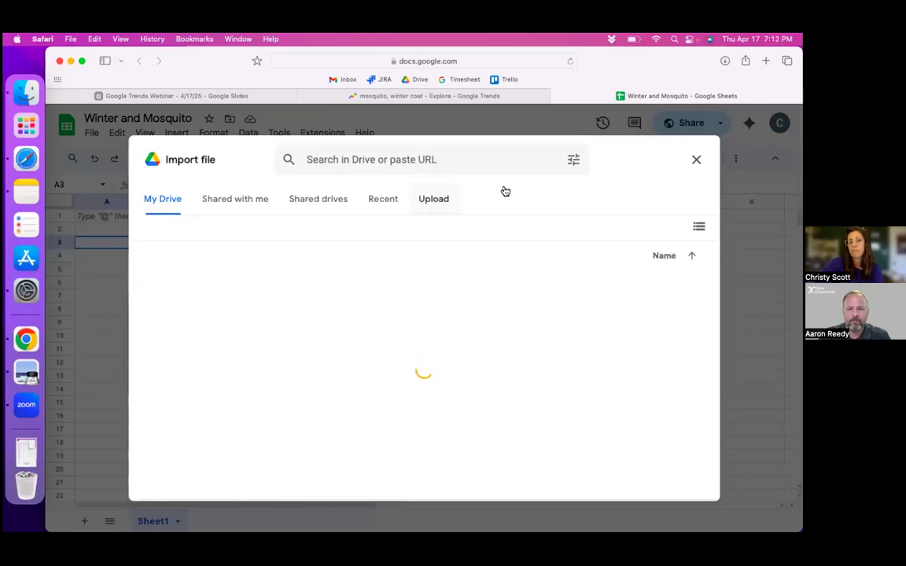
pyautogui.click(433, 198)
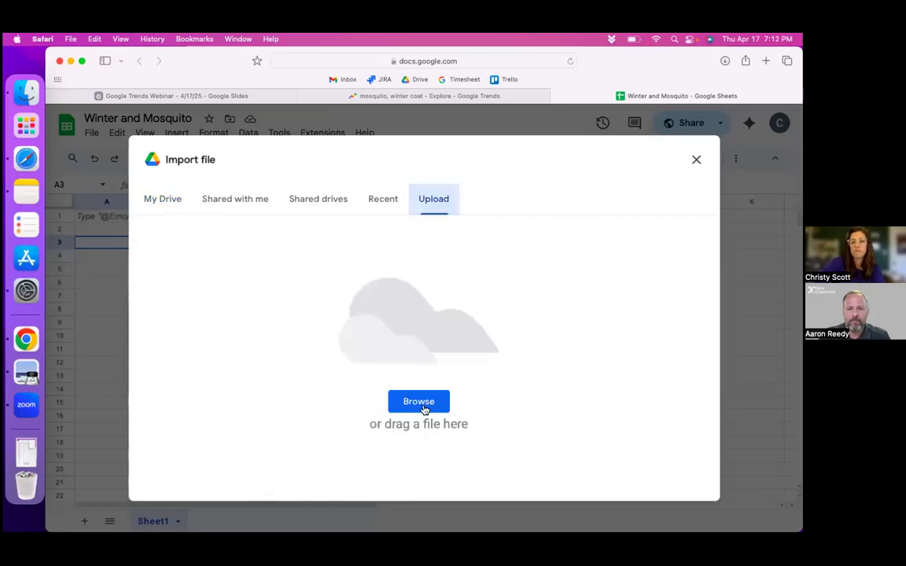
pyautogui.click(419, 402)
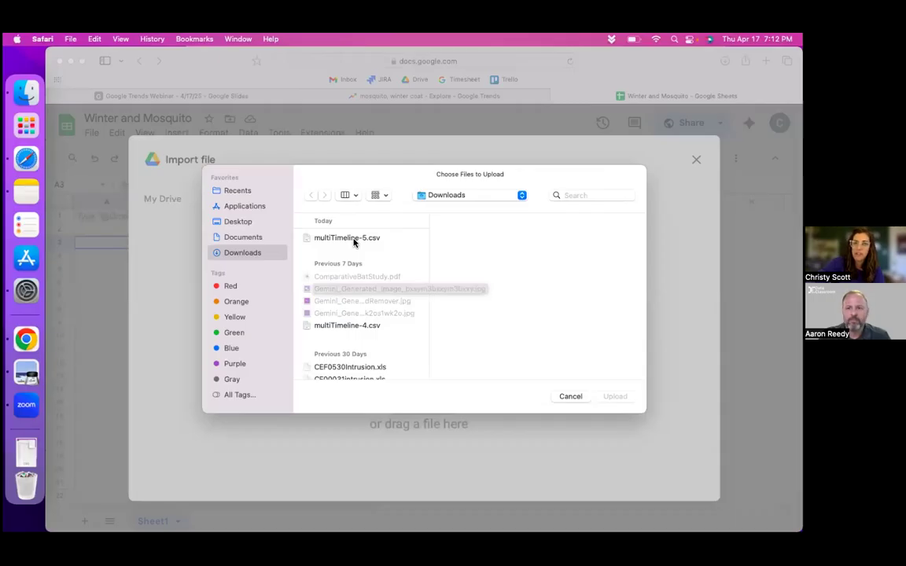
pyautogui.click(354, 238)
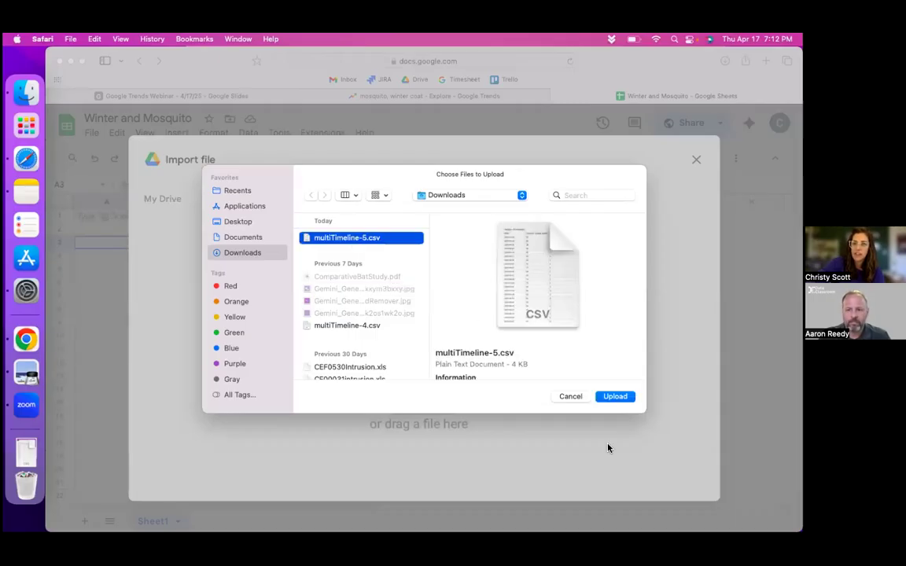
pyautogui.click(617, 400)
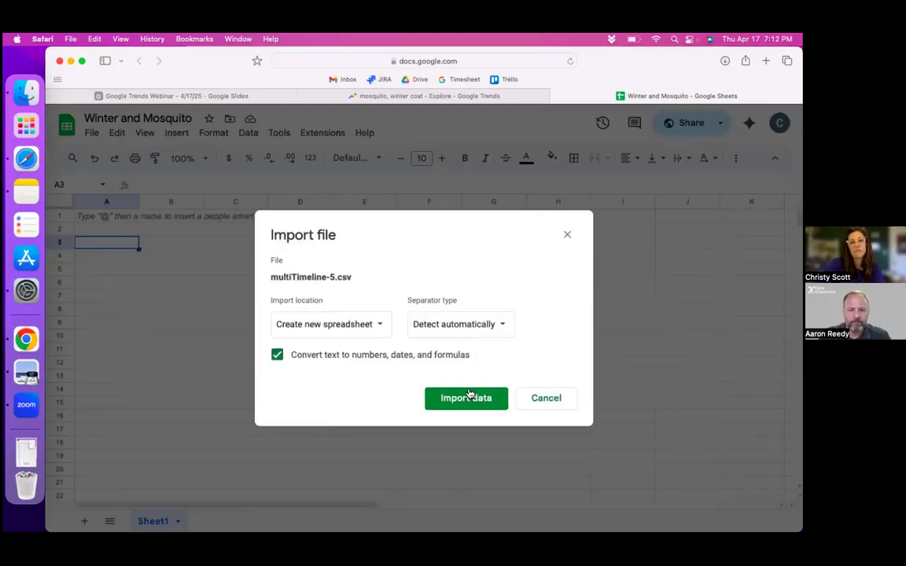
pyautogui.click(346, 329)
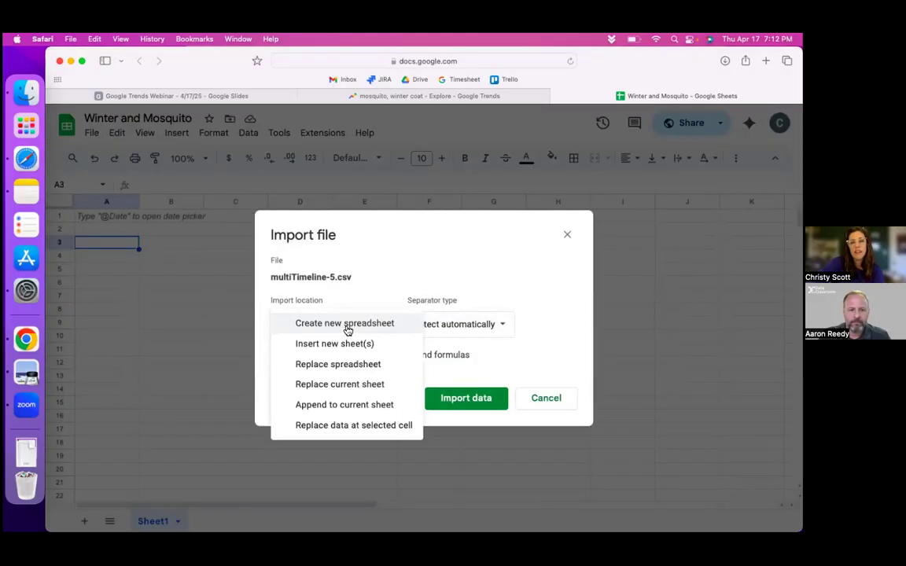
pyautogui.click(360, 366)
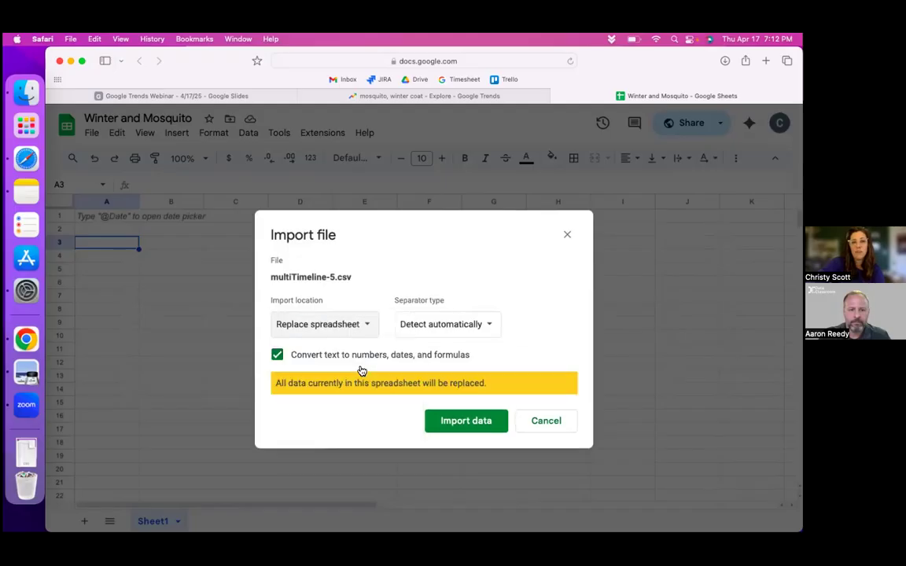
pyautogui.click(480, 421)
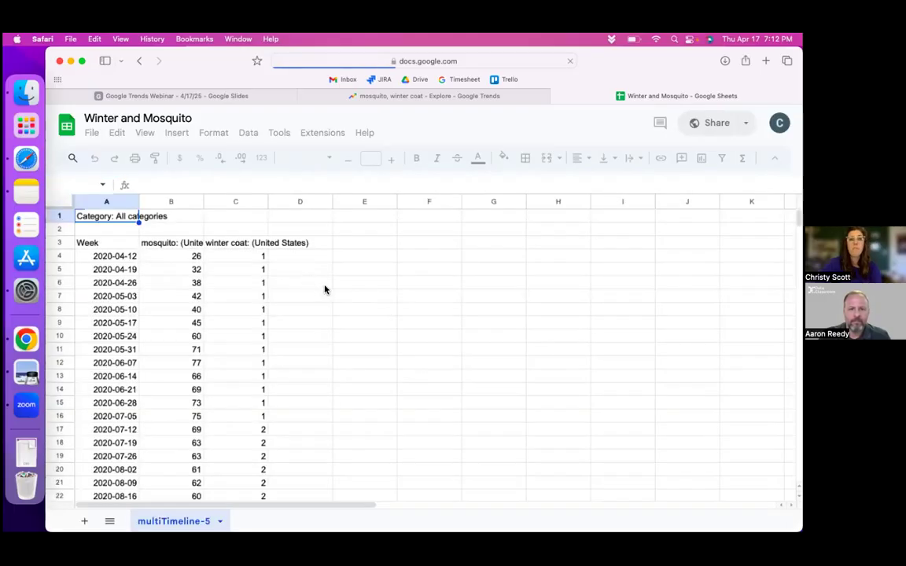
# Step: Switch to the Google Trends Webinar deck in Google Slides and present slide 7, "Google Trends → Tidy Format"
pyautogui.click(194, 97)
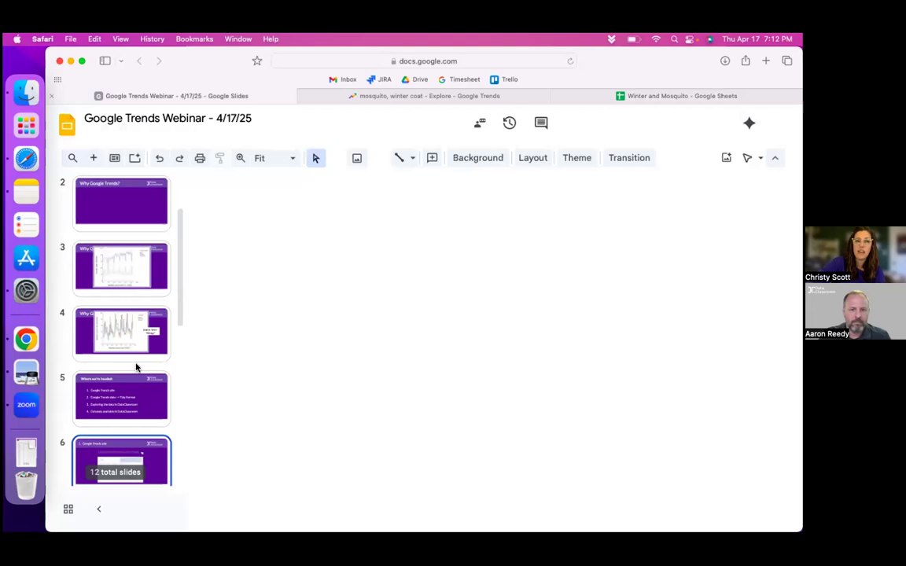
pyautogui.scroll(-5, 134, 346)
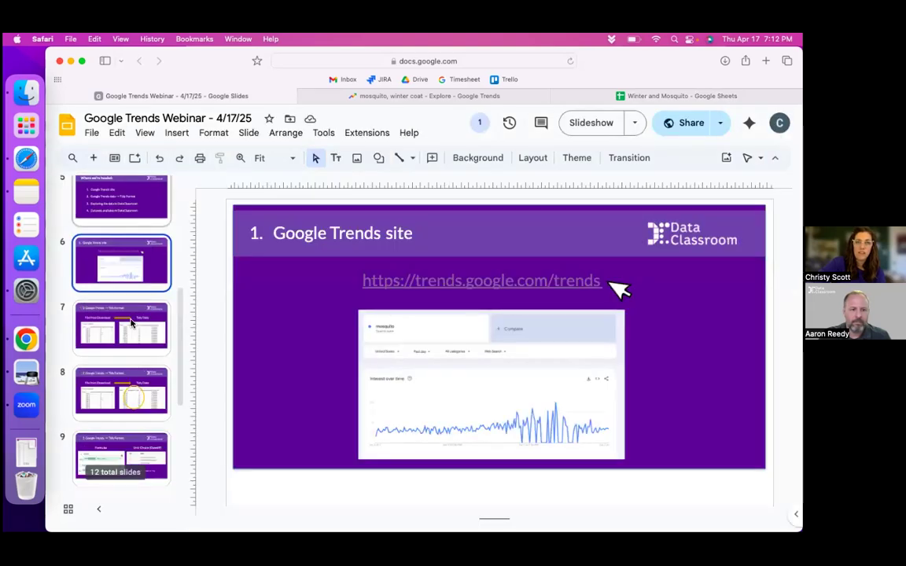
pyautogui.click(131, 322)
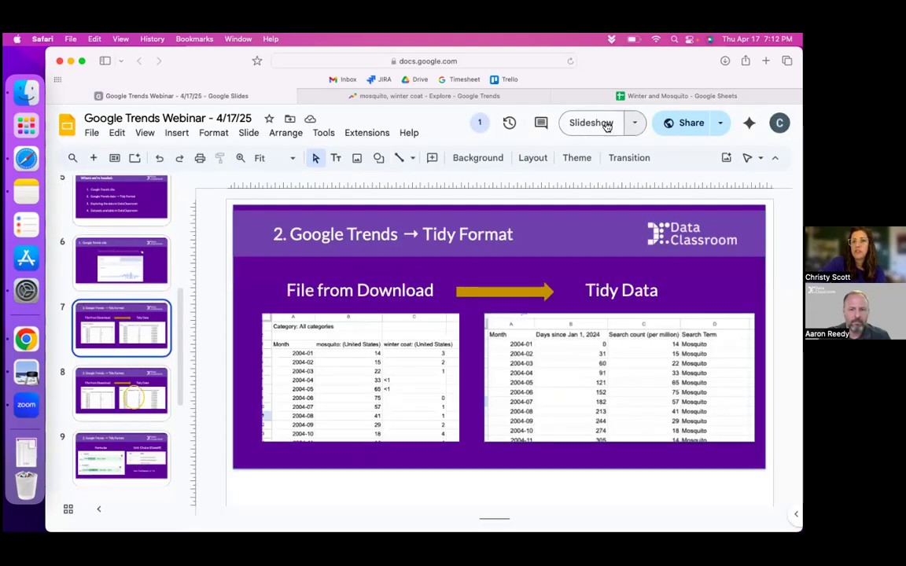
pyautogui.click(588, 123)
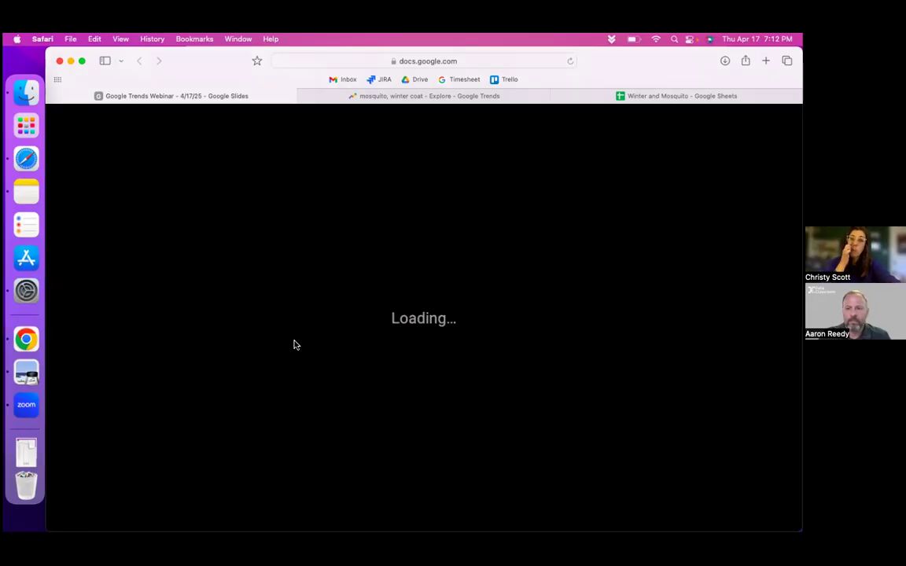
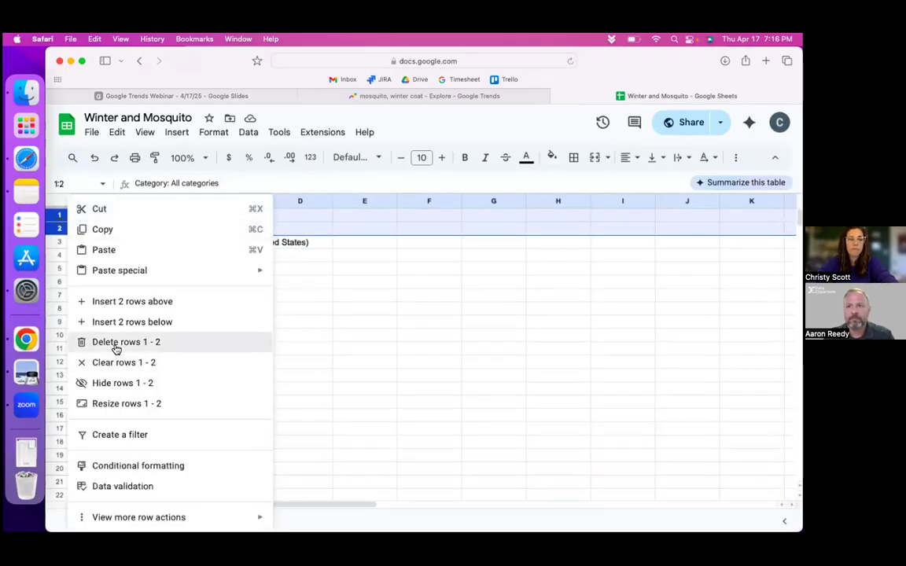
# Step: Delete rows 1–2 above the Winter and Mosquito sheet's headers and insert one column before the mosquito column
pyautogui.click(116, 346)
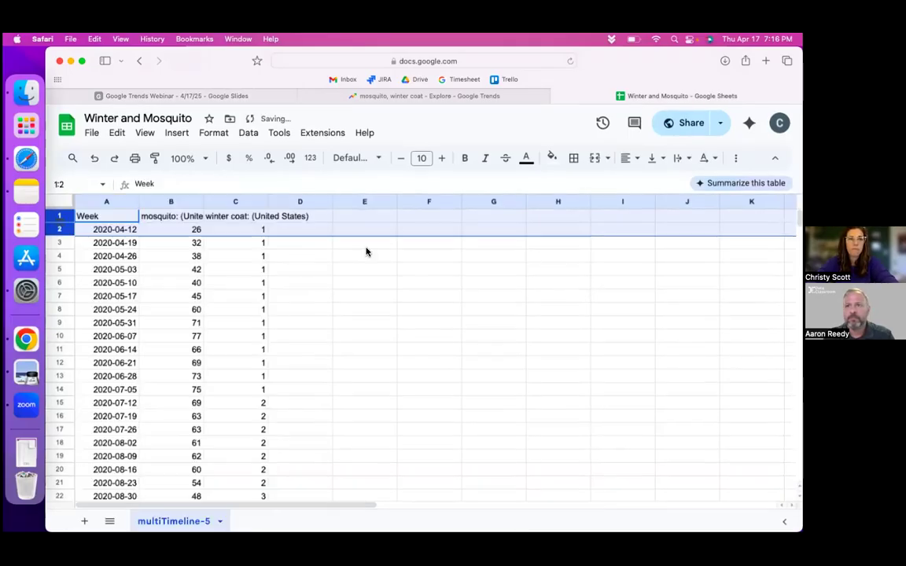
pyautogui.click(160, 203)
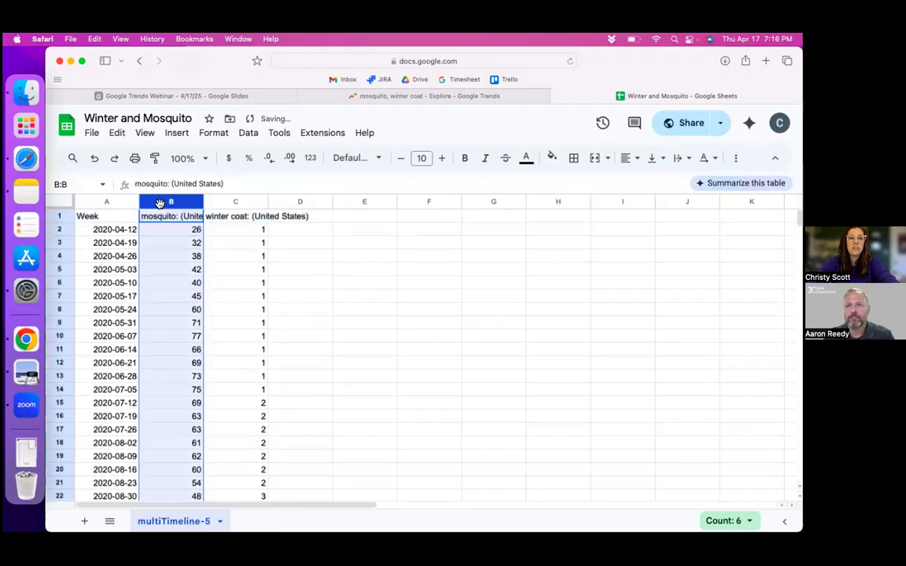
pyautogui.click(177, 132)
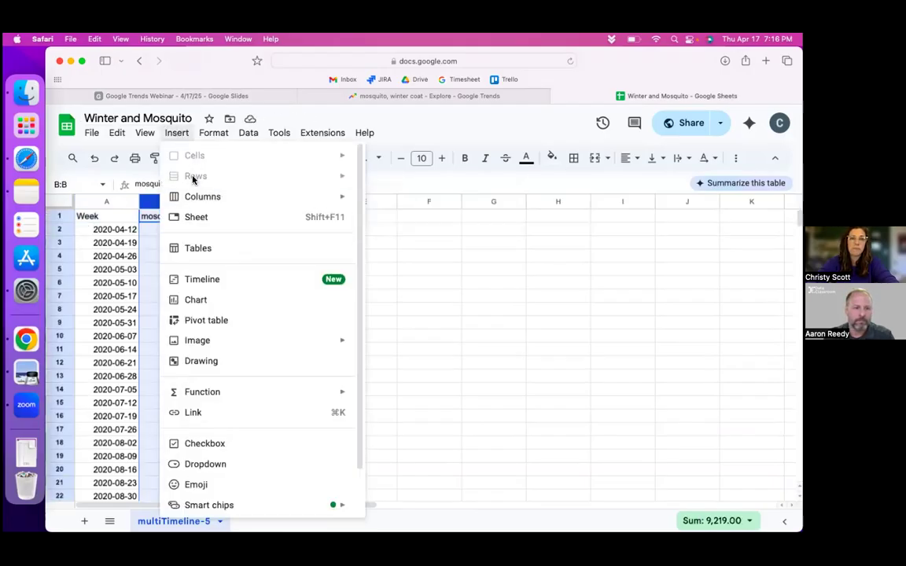
pyautogui.moveTo(200, 195)
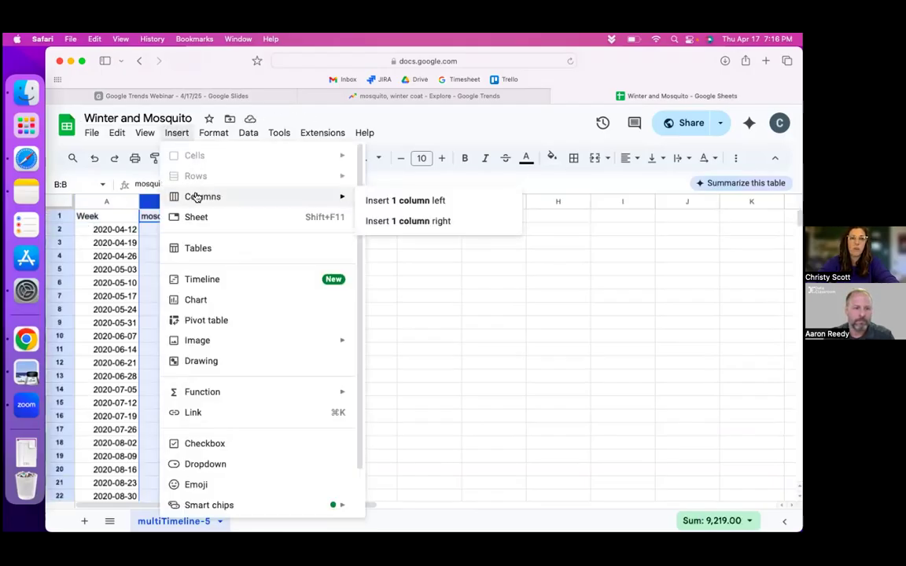
pyautogui.click(403, 202)
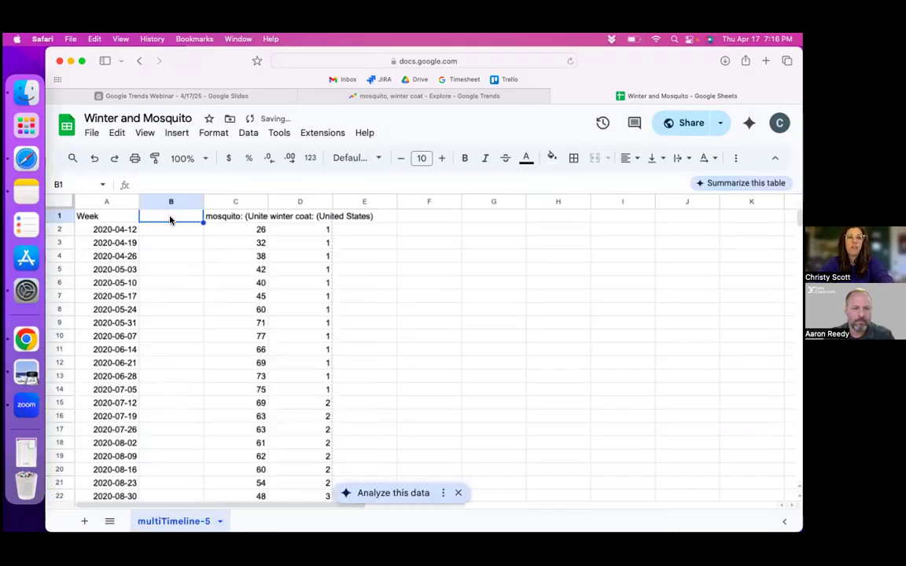
# Step: Title the new column "Days since April 2020" and enter 0 for the 2020-04-12 week
pyautogui.write('Days since')
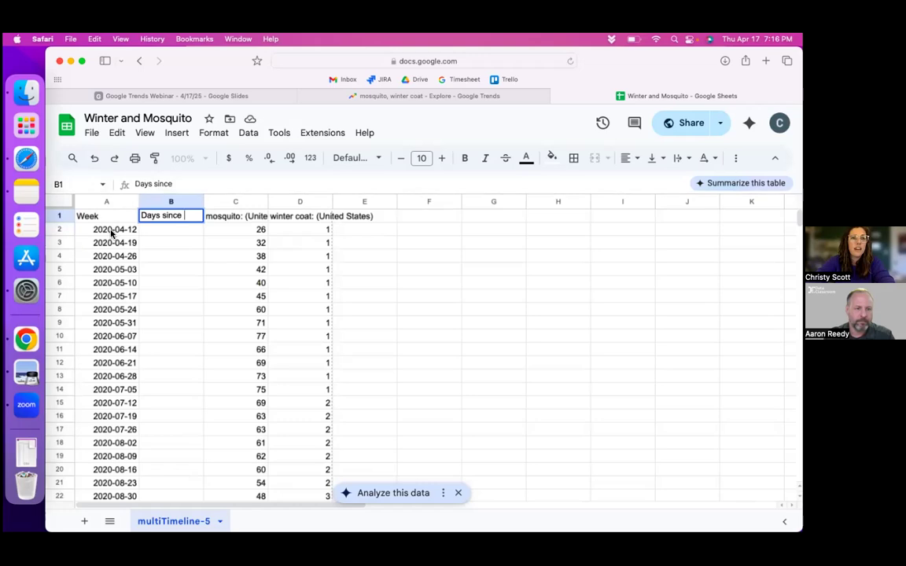
pyautogui.write(' April 2020')
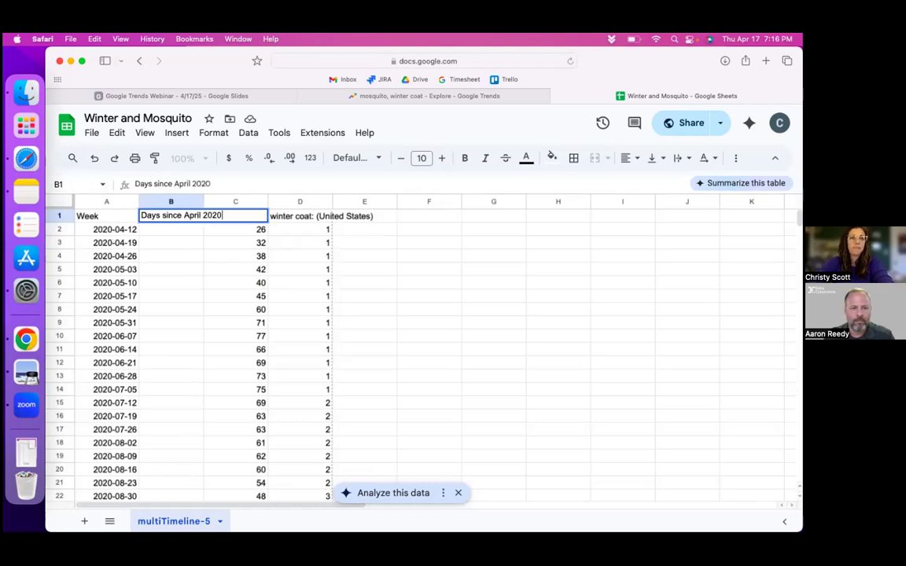
pyautogui.click(162, 232)
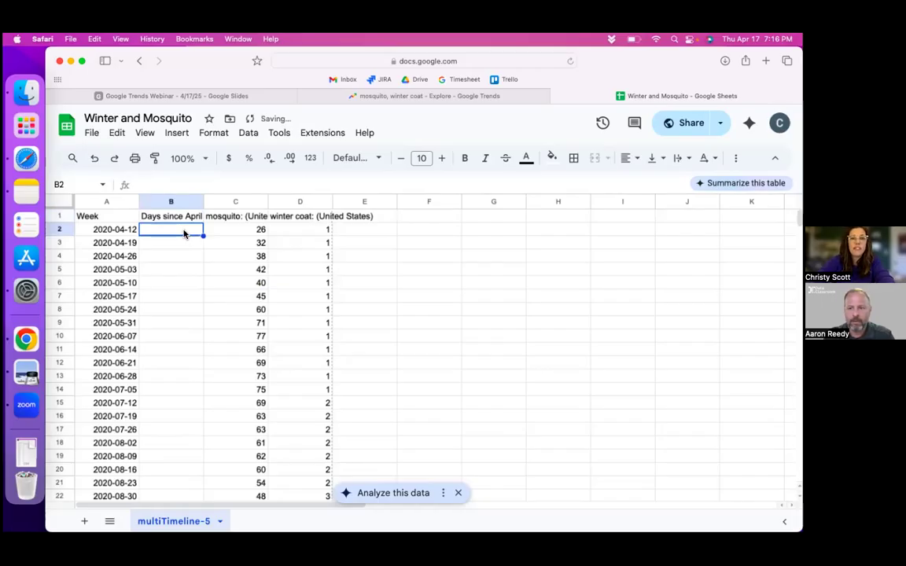
pyautogui.write('0')
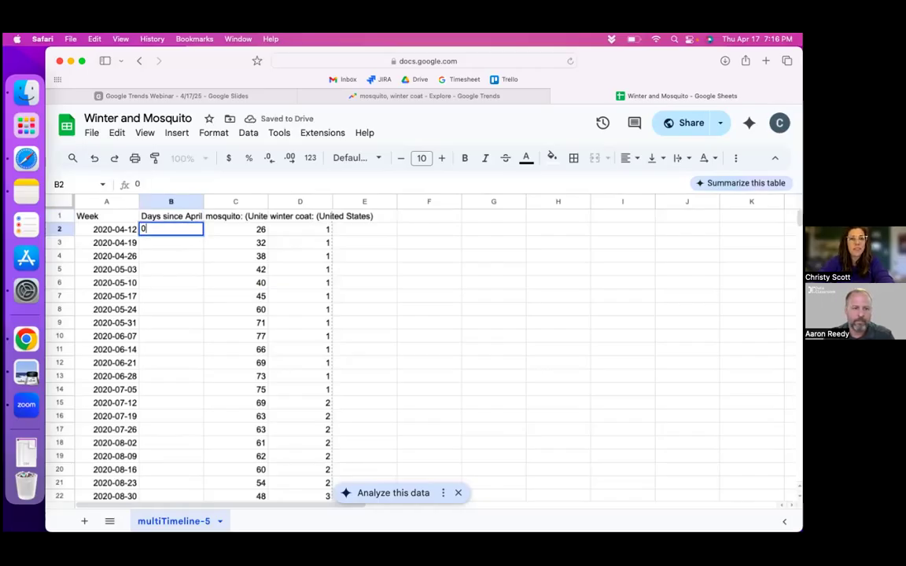
pyautogui.press('Return')
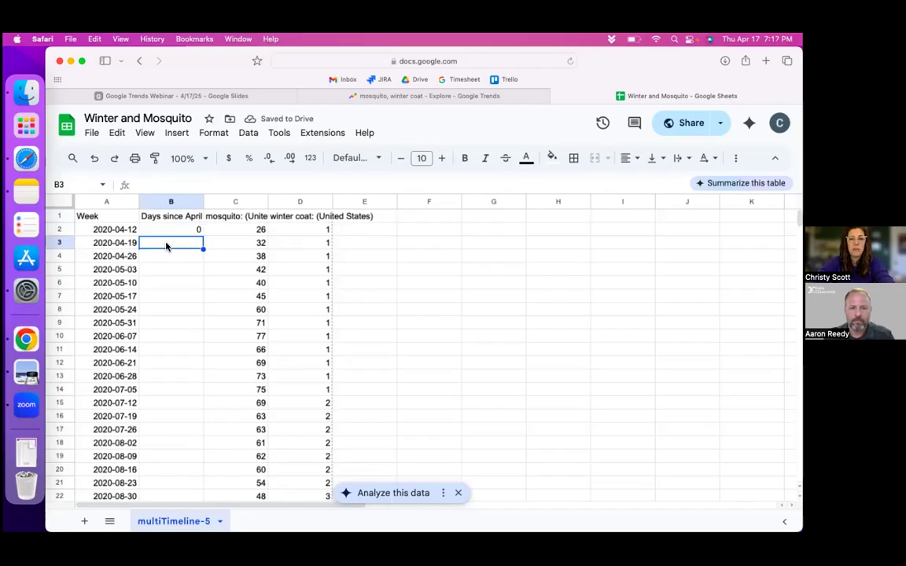
# Step: Enter the formula =days(A3,A2) in cell B3, checking the DAYS argument order on the deck's formulas slide
pyautogui.write('=days')
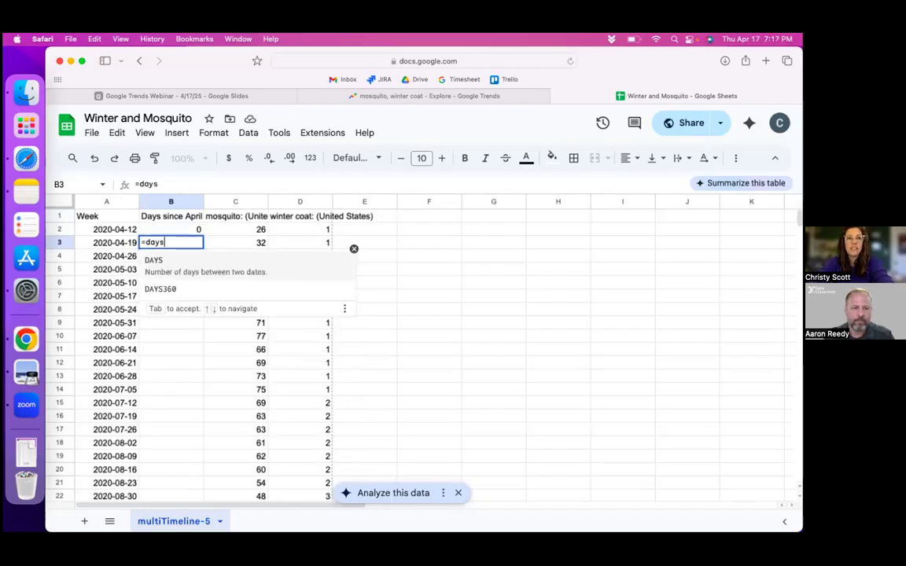
pyautogui.write('(')
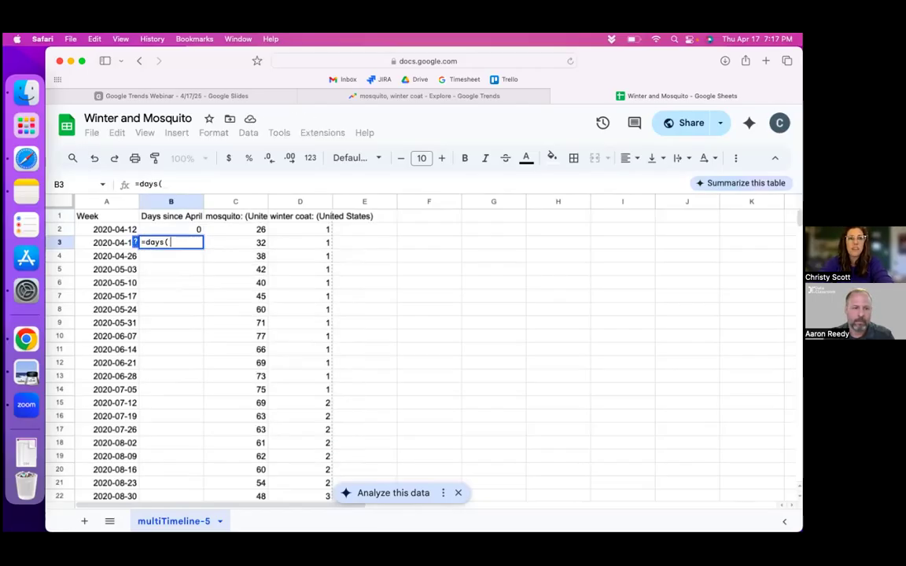
pyautogui.click(208, 96)
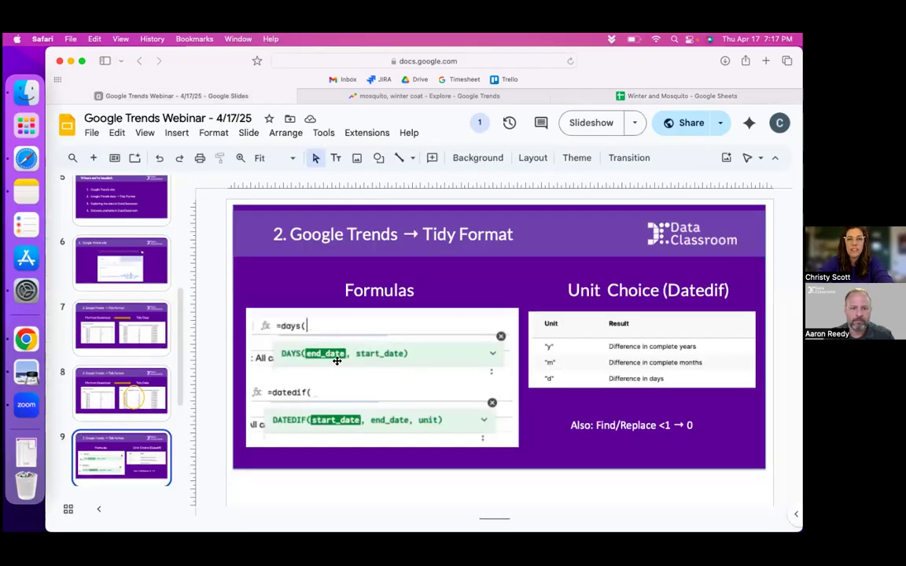
pyautogui.click(656, 96)
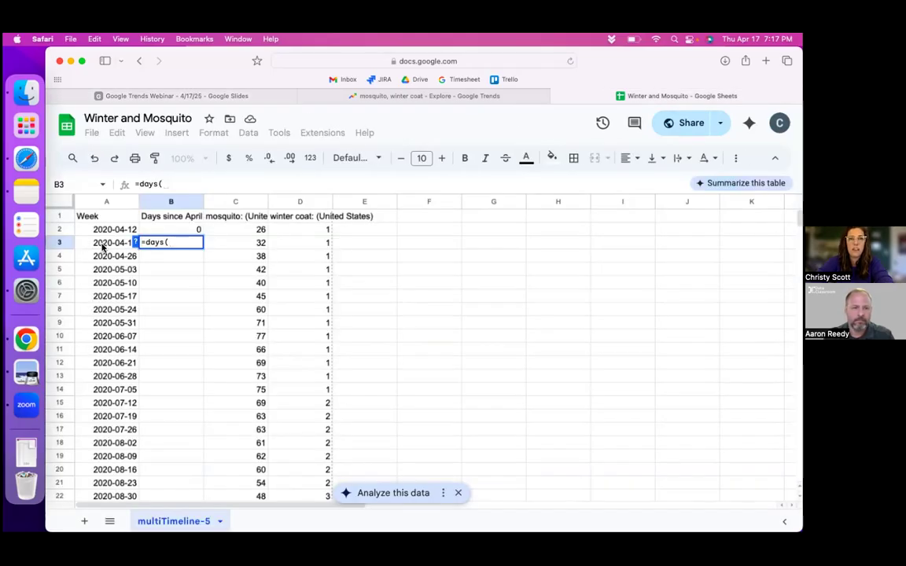
pyautogui.click(102, 246)
pyautogui.write(',')
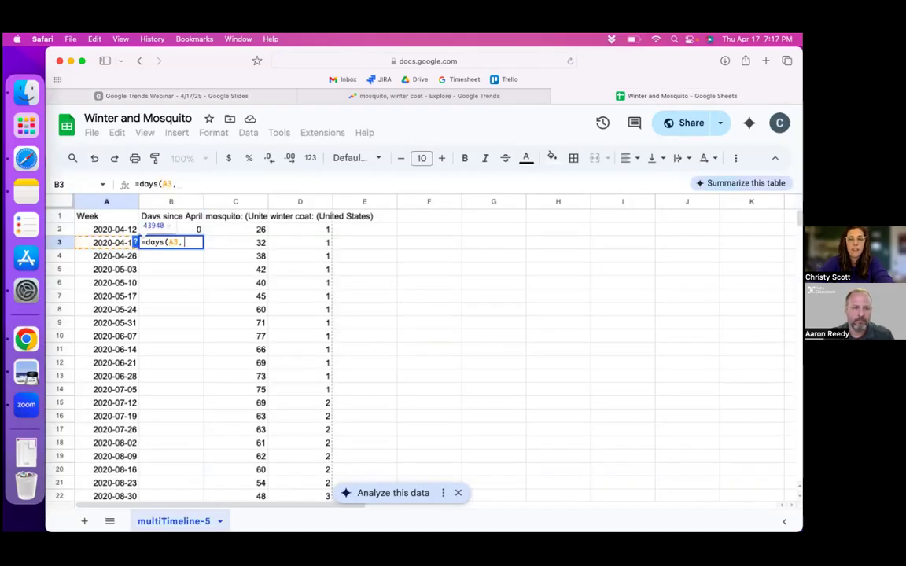
pyautogui.click(110, 230)
pyautogui.write(')')
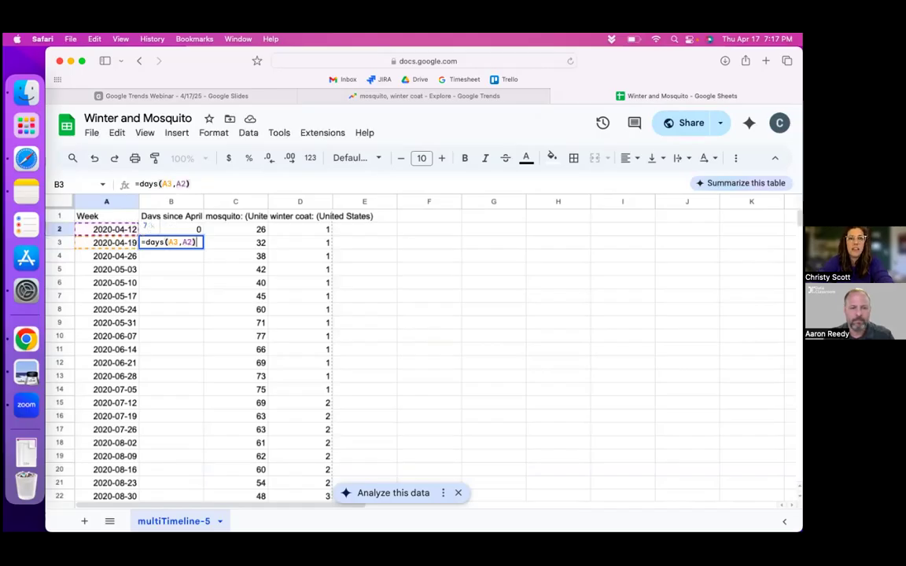
pyautogui.press('Return')
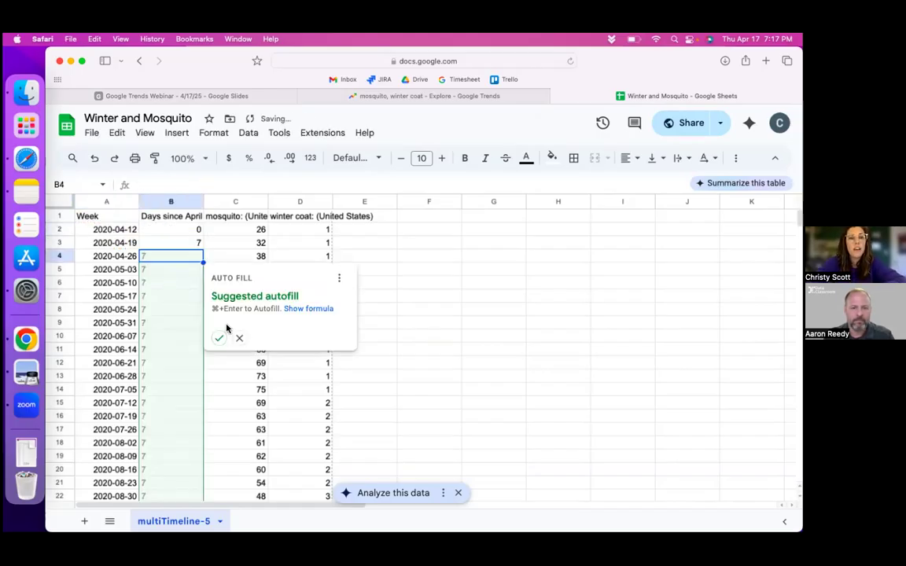
# Step: Make the start date absolute in B3 so that the formula reads =days(A3,$A$2)
pyautogui.click(168, 247)
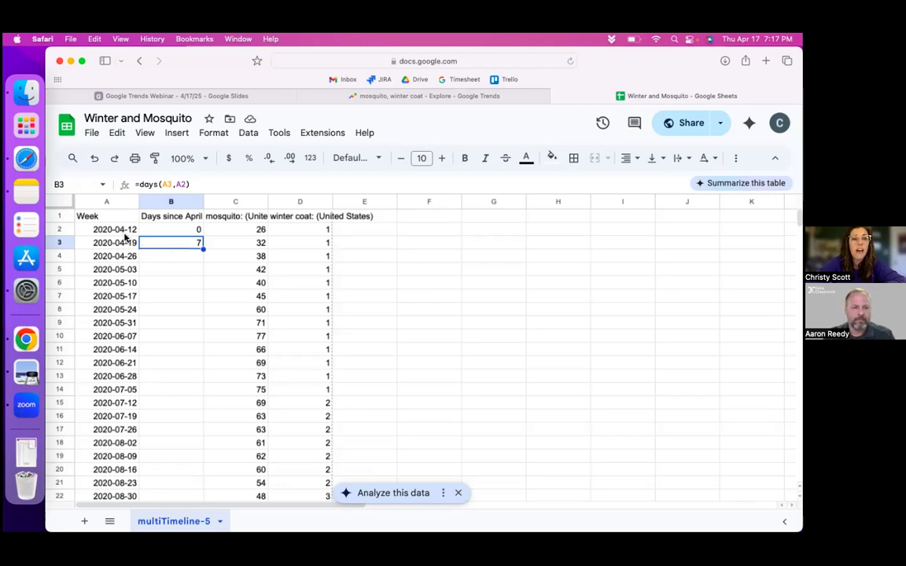
pyautogui.click(182, 184)
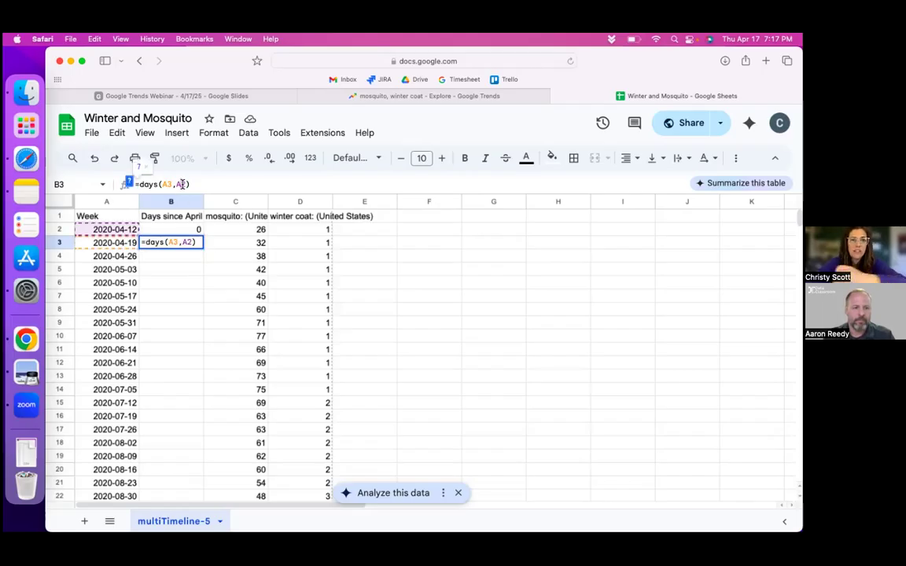
pyautogui.click(179, 185)
pyautogui.write('$A$')
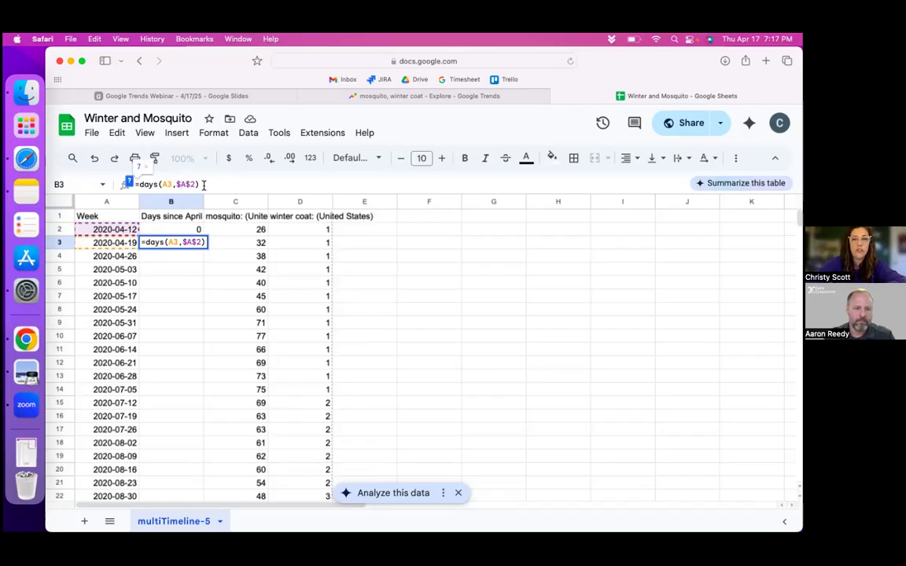
pyautogui.press('Return')
# Step: Fill the B3 formula down the Days since April 2020 column to row 263, the 2025-04-13 week
pyautogui.click(188, 246)
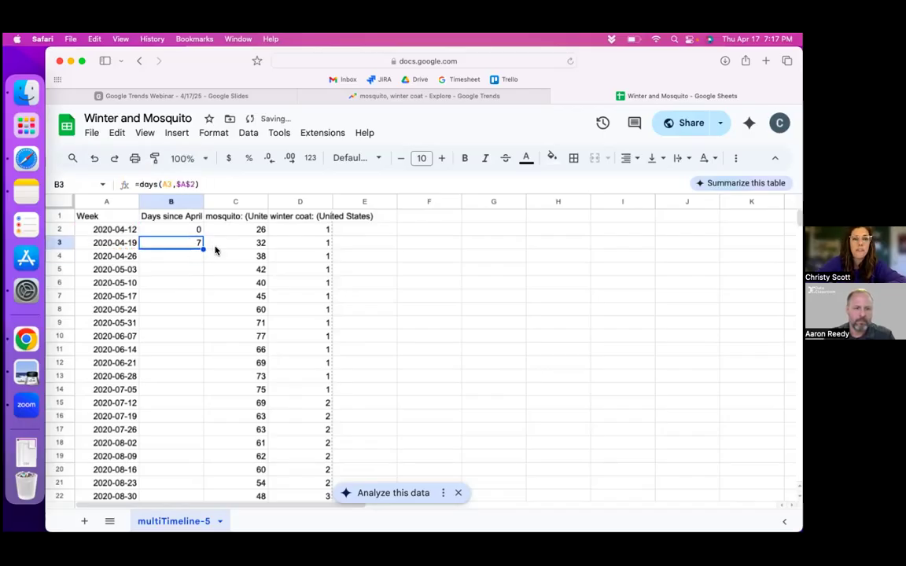
pyautogui.moveTo(203, 250); pyautogui.dragTo(185, 505)
pyautogui.moveTo(178, 306); pyautogui.dragTo(243, 340)
pyautogui.scroll(-3, 183, 306)
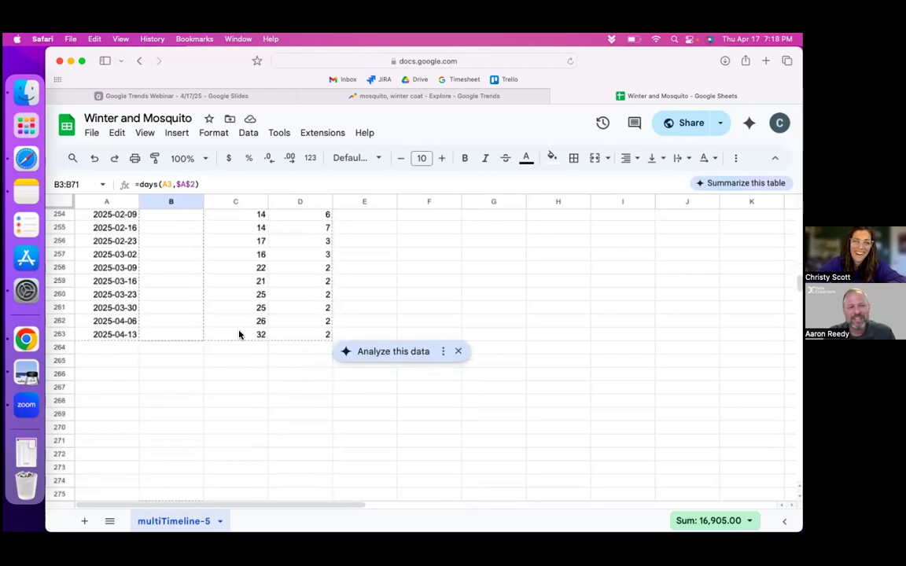
pyautogui.moveTo(463, 308); pyautogui.dragTo(464, 309)
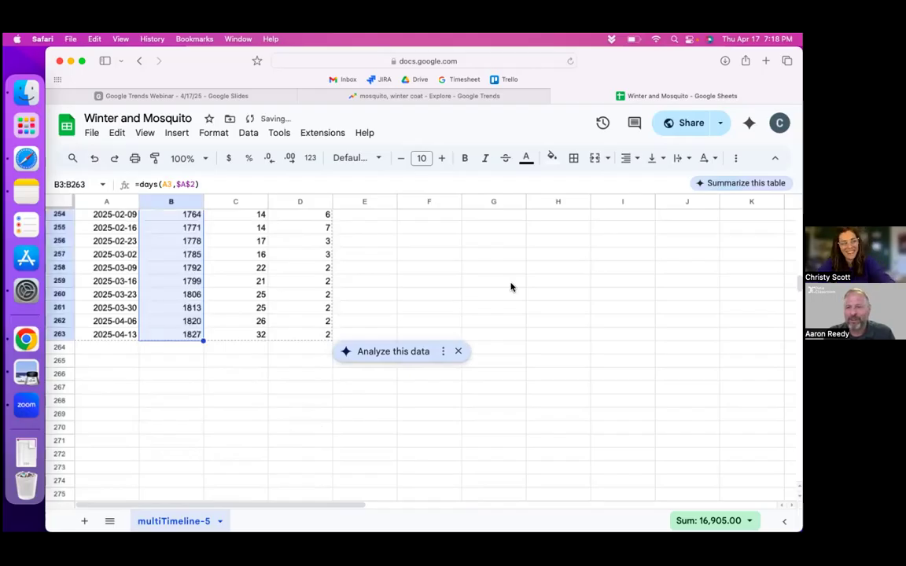
pyautogui.click(474, 281)
pyautogui.scroll(20, 474, 281)
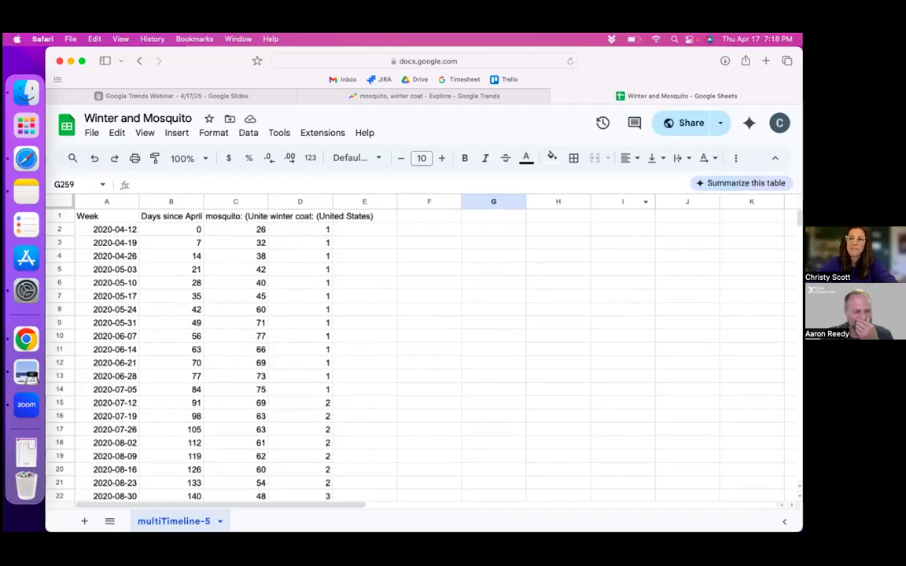
# Step: Share the Winter and Mosquito sheet with Anyone with the link as Viewer and copy its link
pyautogui.click(690, 125)
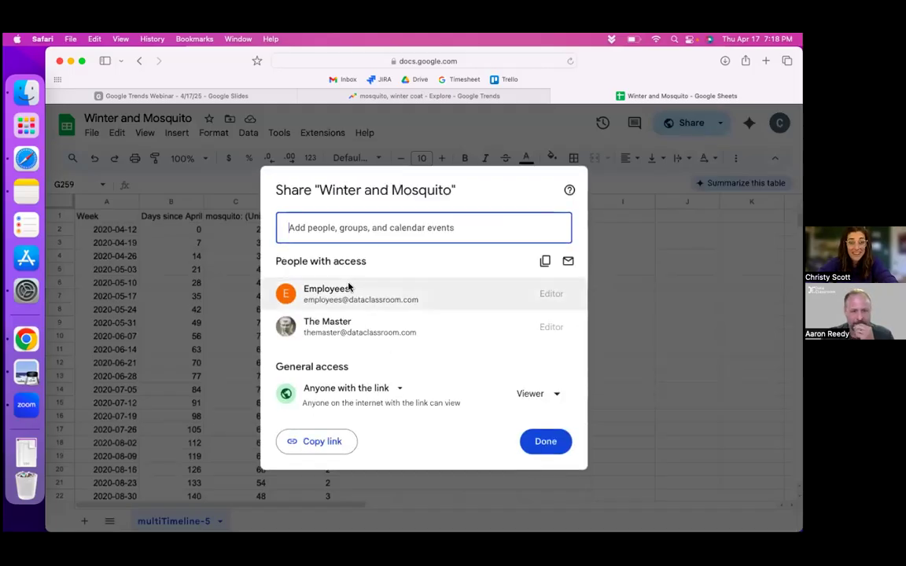
pyautogui.click(391, 389)
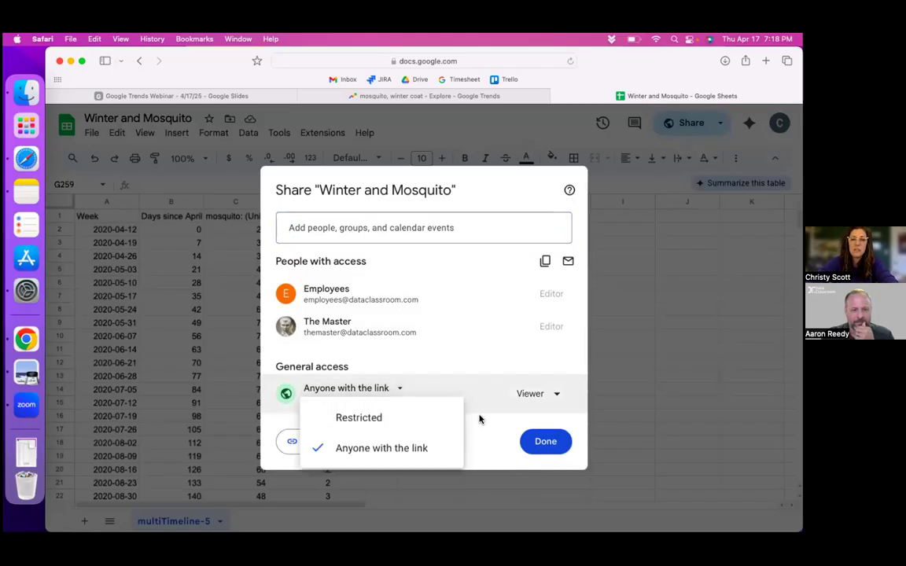
pyautogui.click(400, 448)
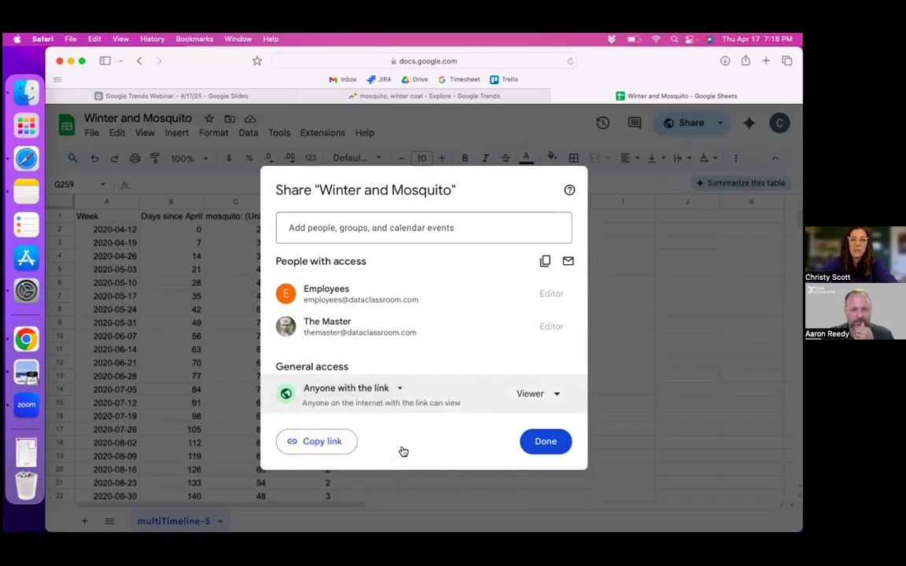
pyautogui.click(319, 442)
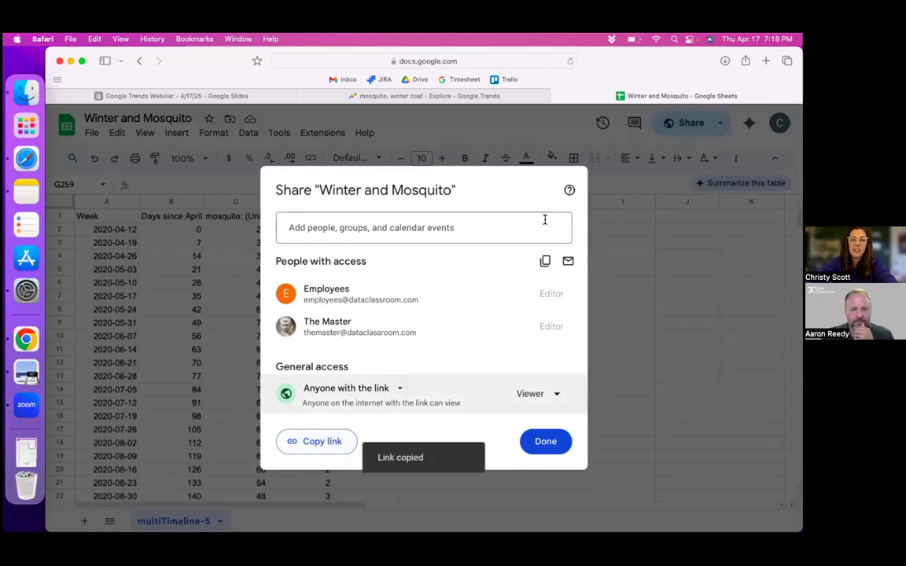
# Step: Switch to DataClassroom in Chrome, fetch the spreadsheet from the copied Google Sheets link and save it as the dataset "Winter and Mosquito"
pyautogui.hotkey('ctrl', 'Right')
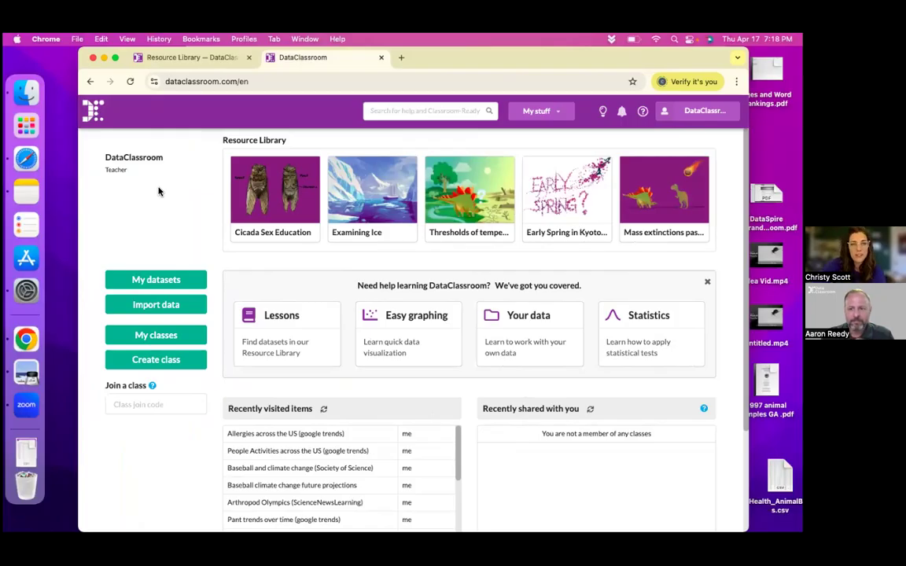
pyautogui.click(158, 306)
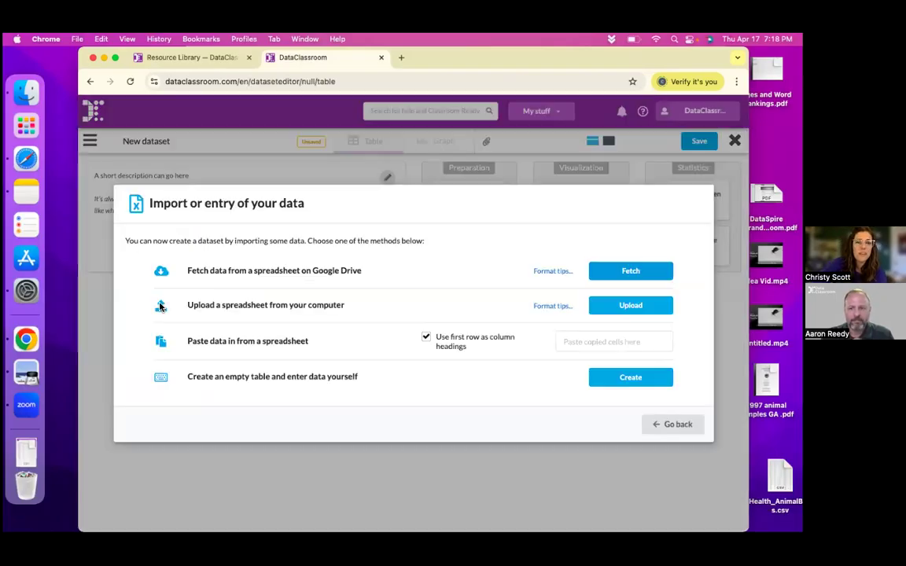
pyautogui.click(628, 271)
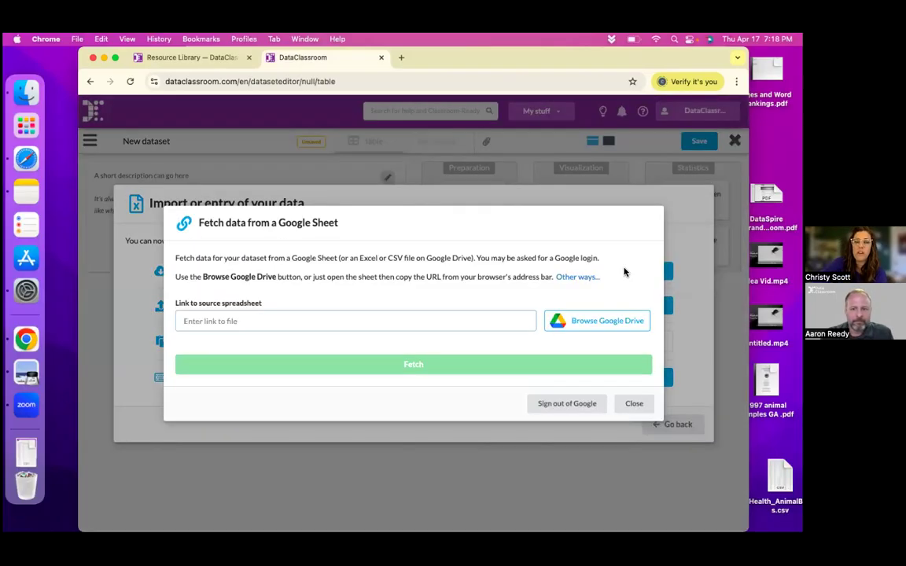
pyautogui.press('super+v')
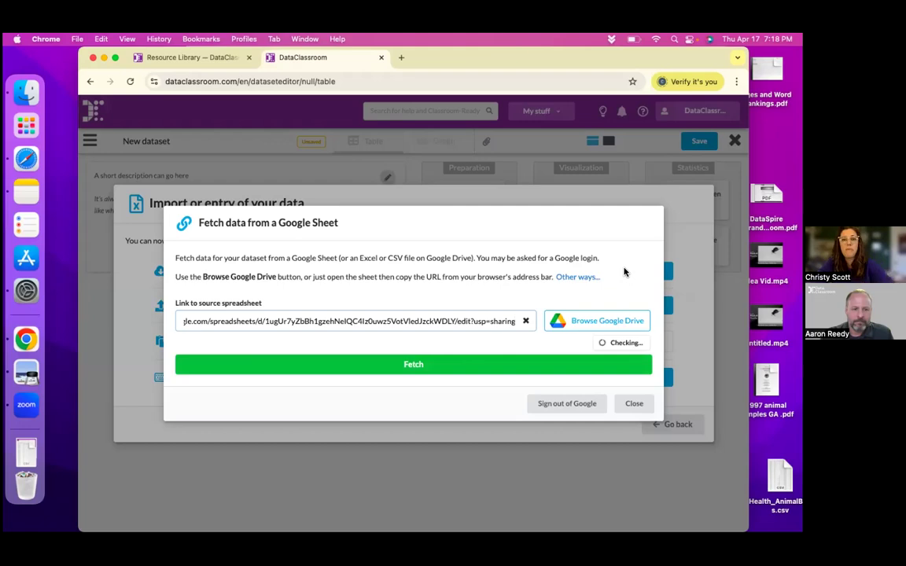
pyautogui.click(417, 365)
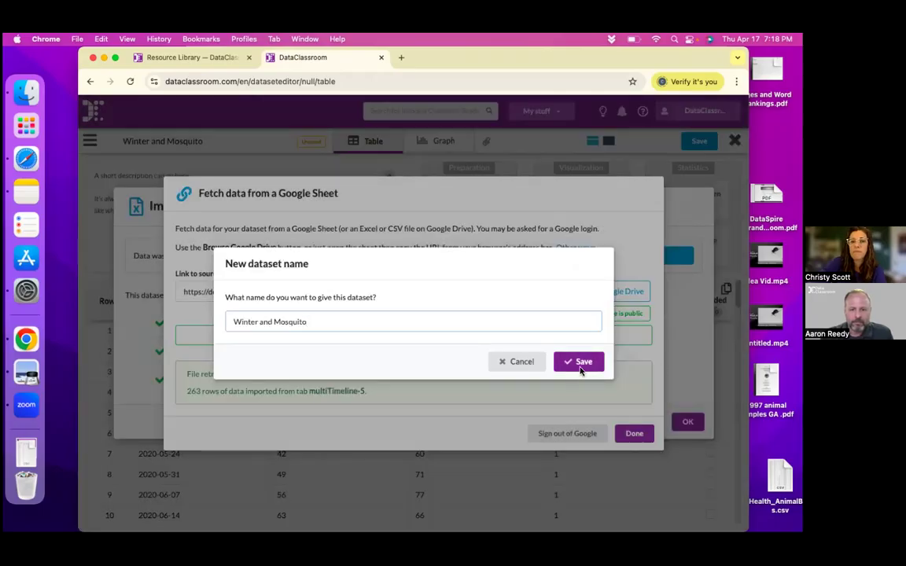
pyautogui.click(582, 364)
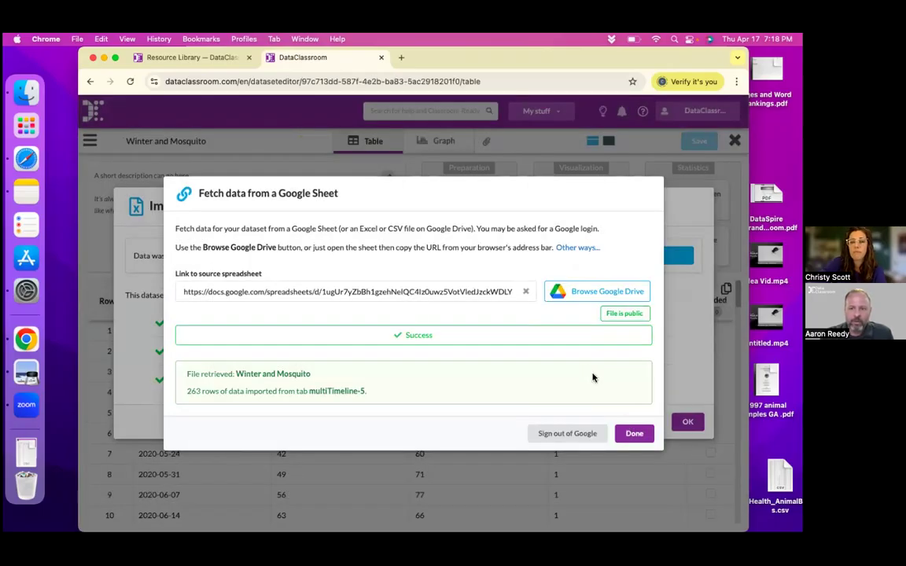
pyautogui.click(634, 433)
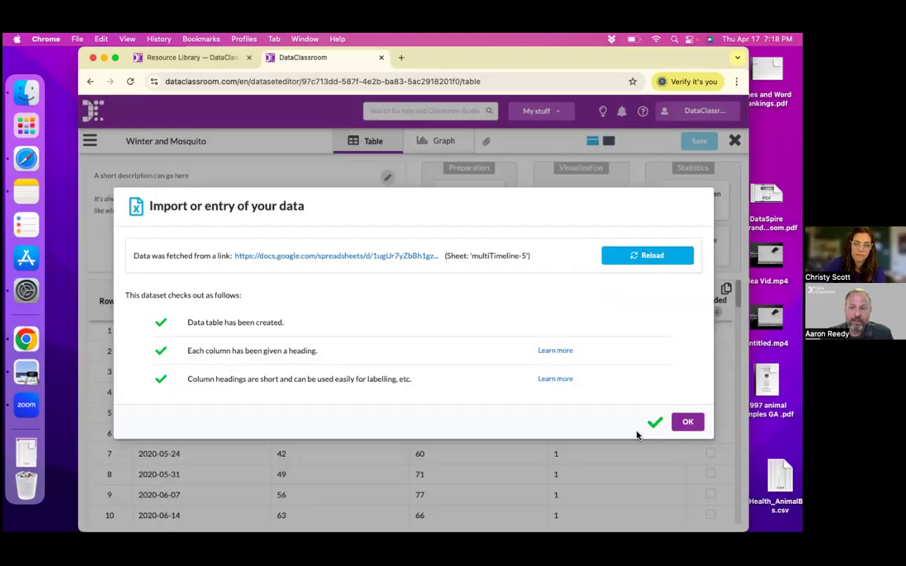
pyautogui.click(688, 422)
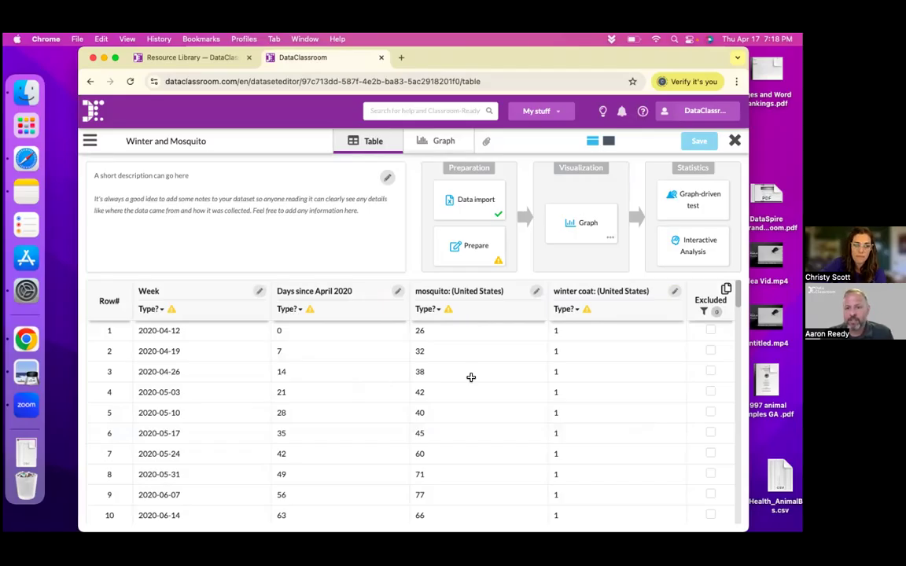
# Step: Return to the Google Trends Webinar deck in Google Slides and examine slide 8, "Google Trends → Tidy Format"
pyautogui.click(89, 141)
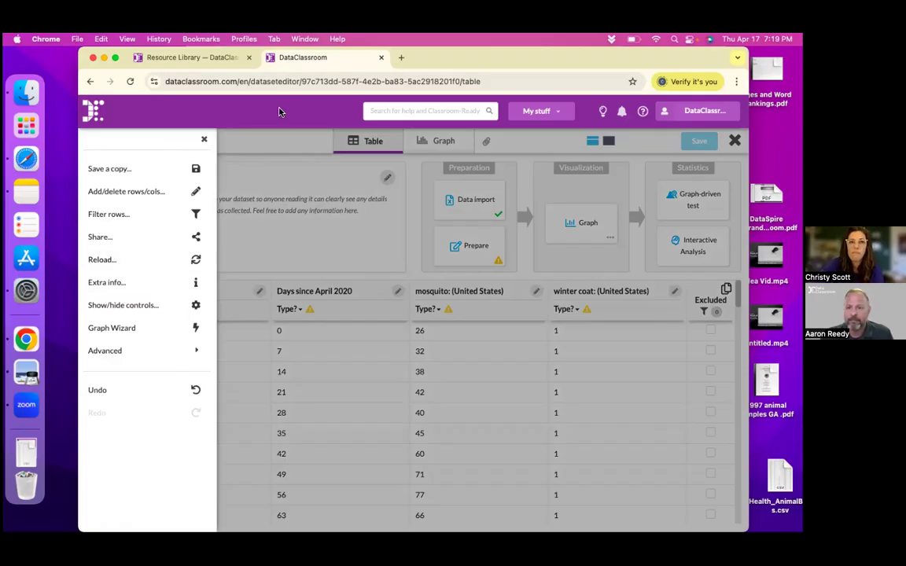
pyautogui.click(288, 206)
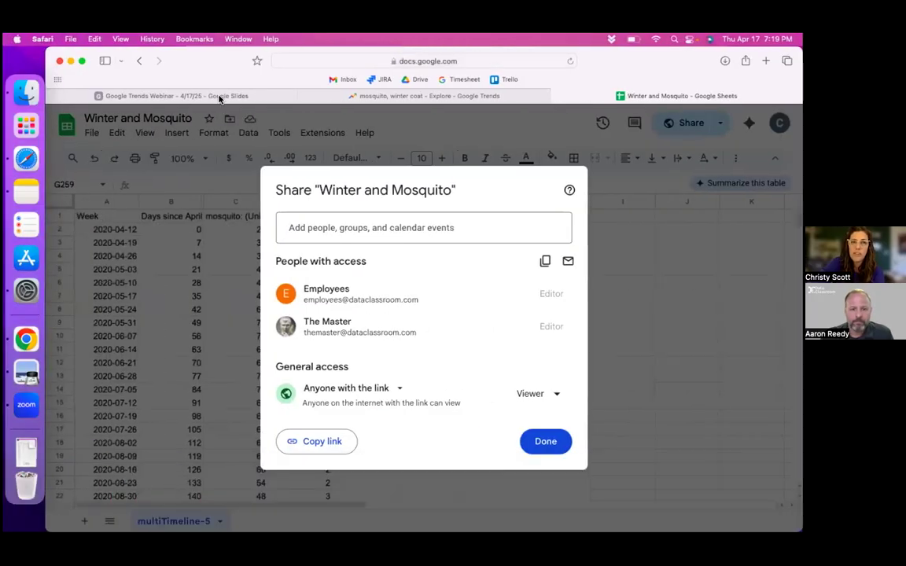
pyautogui.click(219, 95)
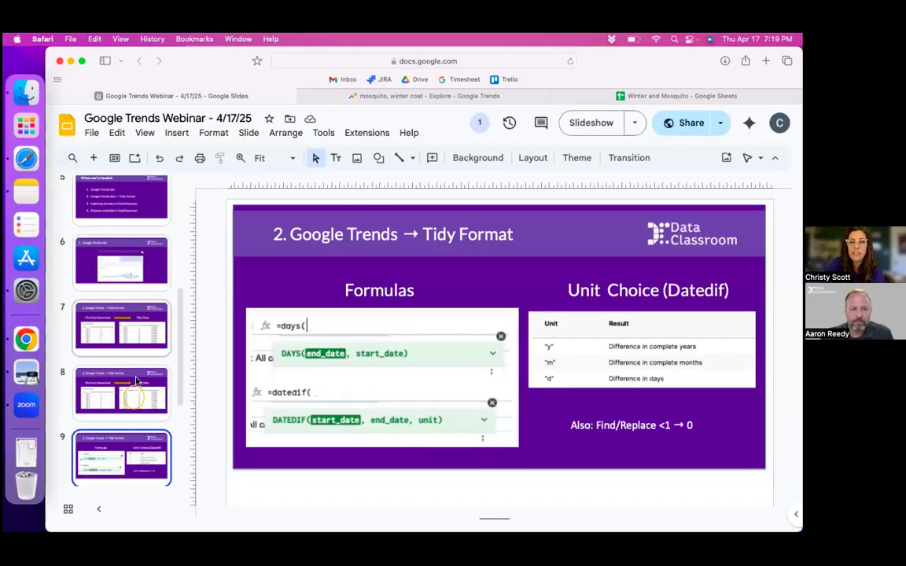
pyautogui.click(138, 402)
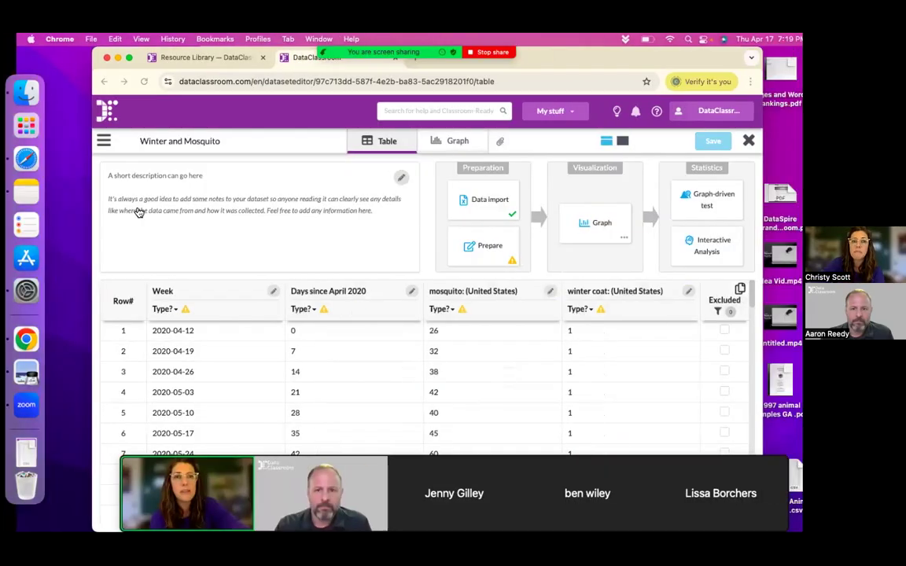
pyautogui.click(91, 143)
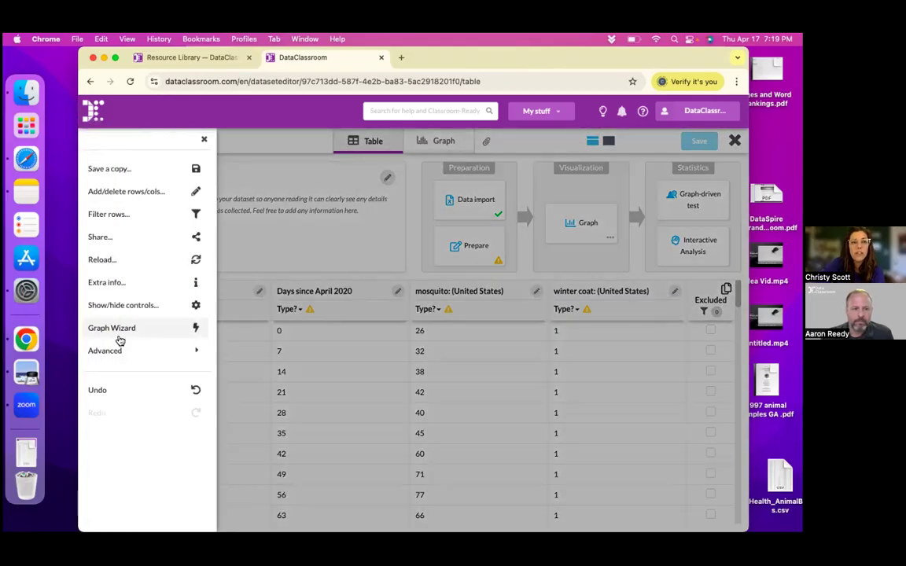
pyautogui.moveTo(123, 356)
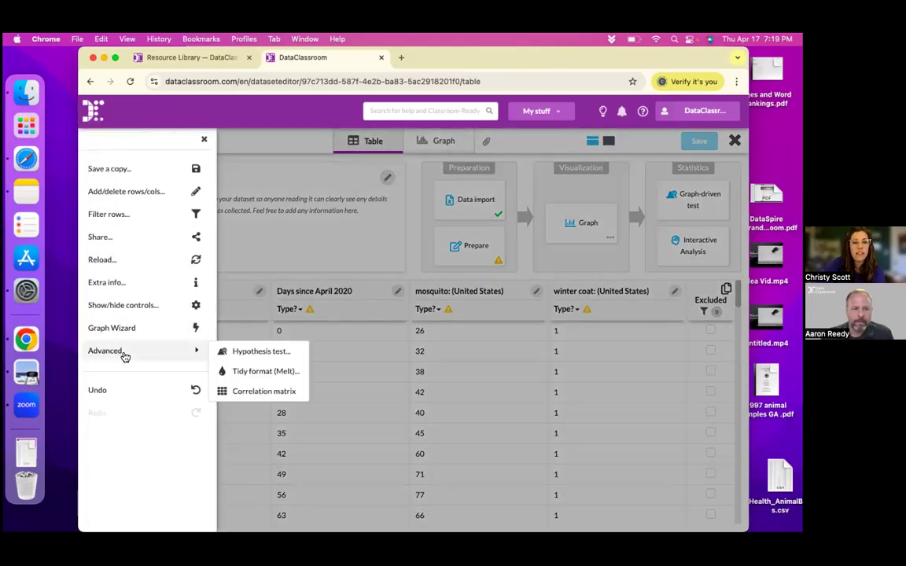
pyautogui.click(262, 372)
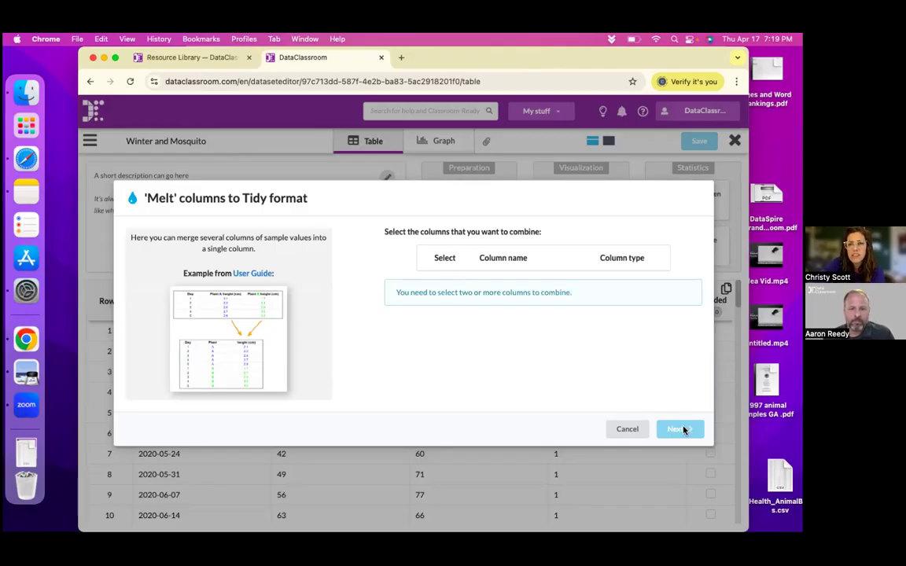
pyautogui.click(627, 430)
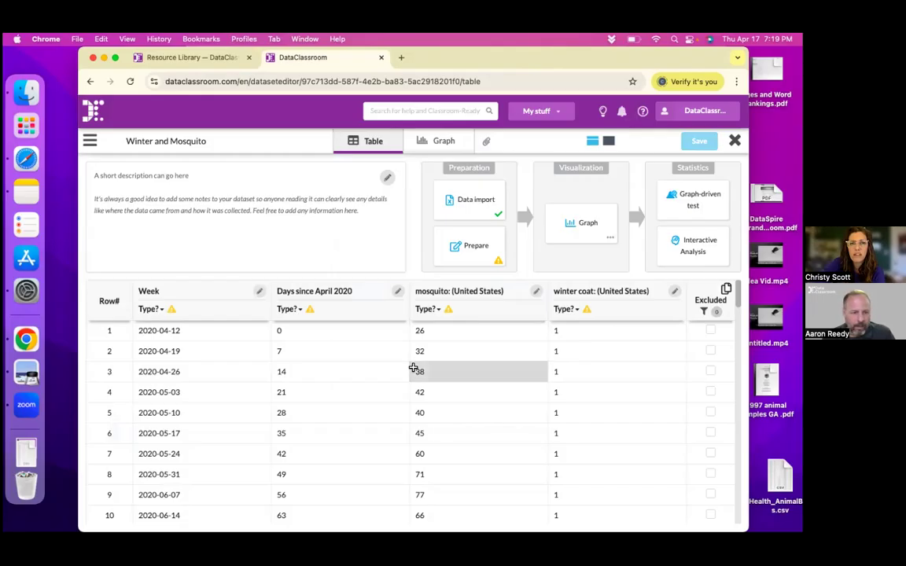
# Step: Set the Week column's type to Info and the Days since April 2020, mosquito and winter coat columns to Numeric
pyautogui.click(157, 310)
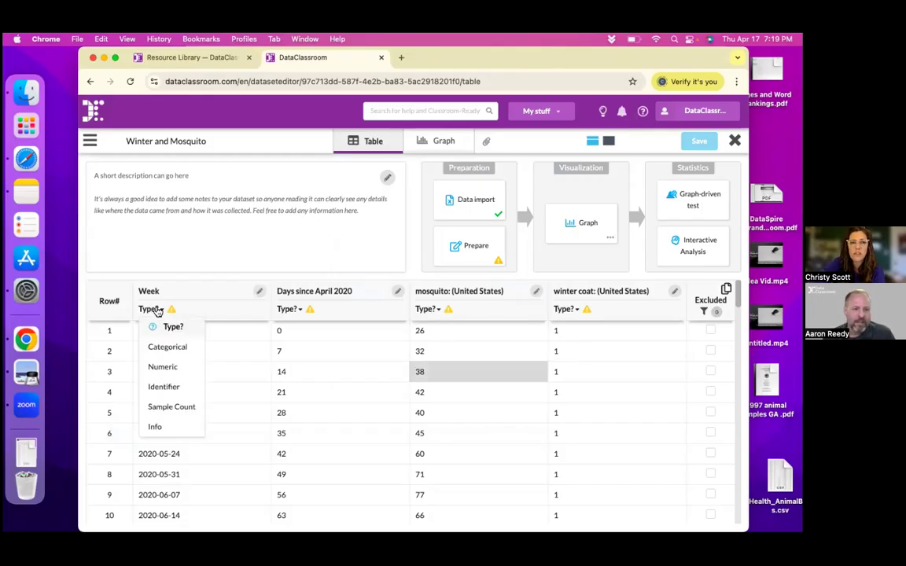
pyautogui.click(164, 387)
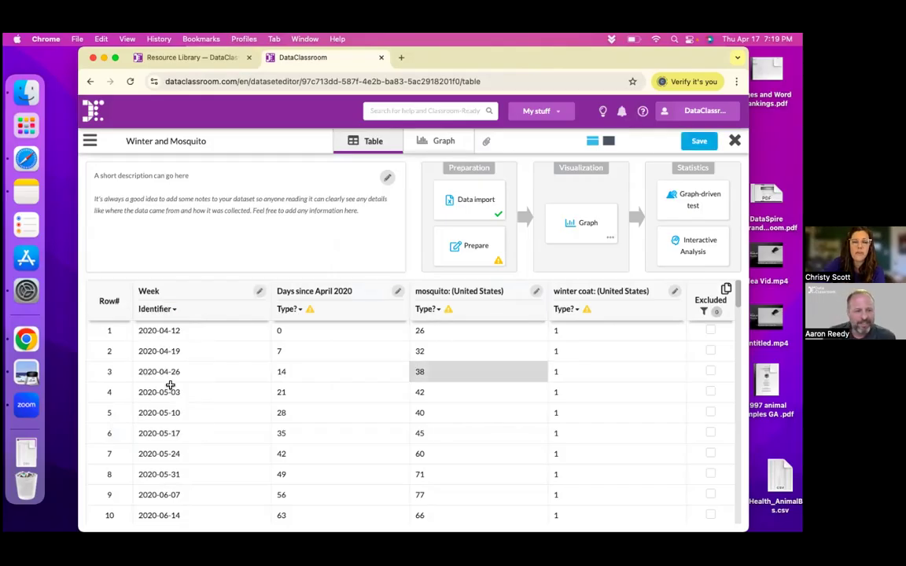
pyautogui.click(158, 312)
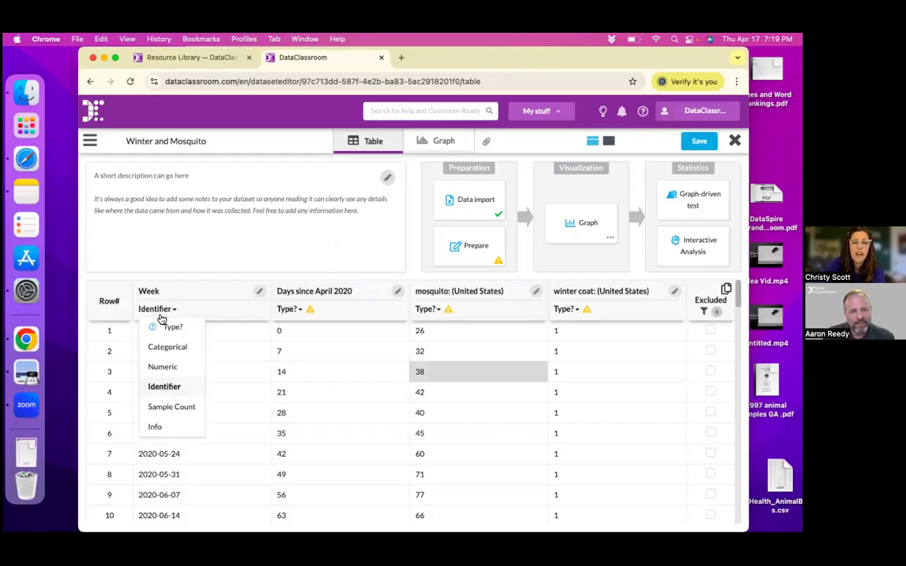
pyautogui.click(167, 428)
pyautogui.click(284, 311)
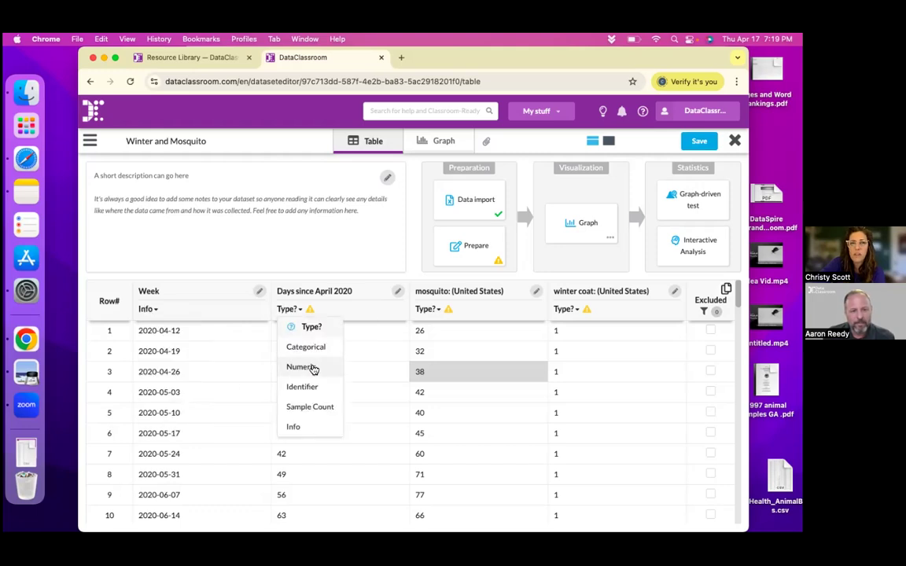
pyautogui.click(313, 367)
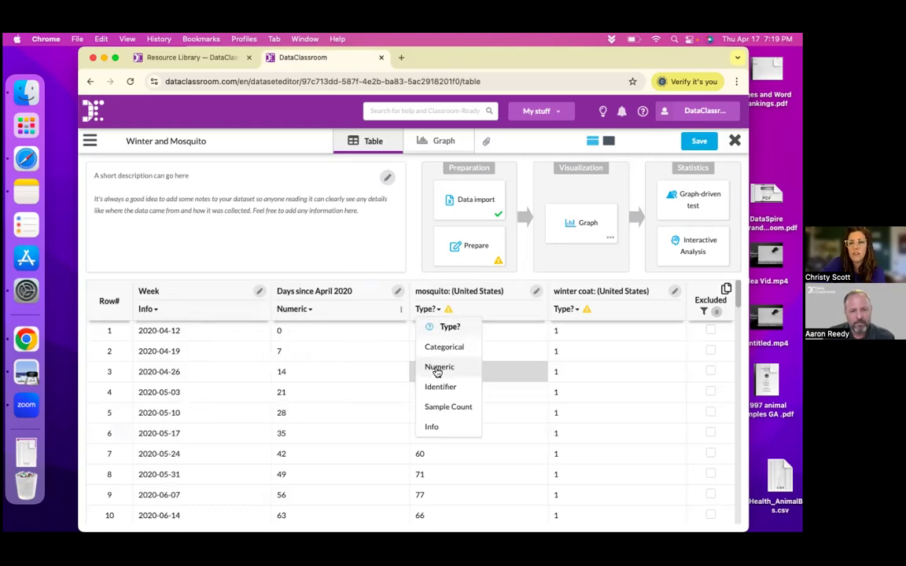
pyautogui.click(438, 368)
pyautogui.click(564, 310)
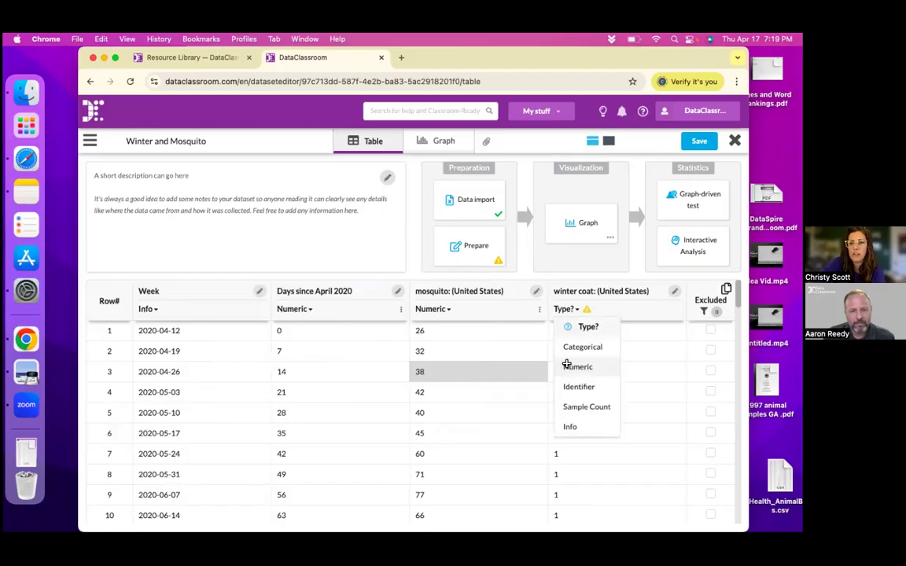
pyautogui.click(568, 367)
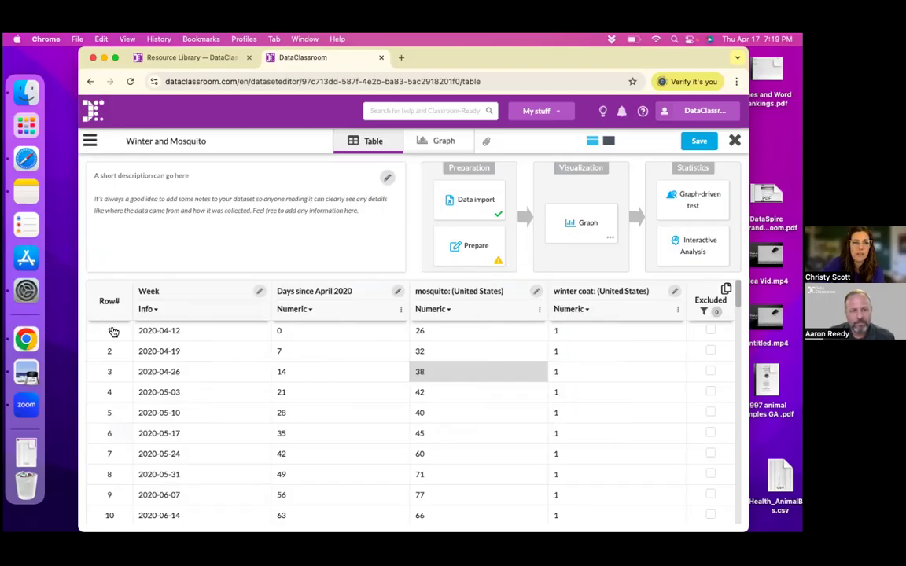
# Step: Melt the mosquito and winter coat columns into tidy format with a Category column and a Value column
pyautogui.click(91, 141)
pyautogui.moveTo(143, 353)
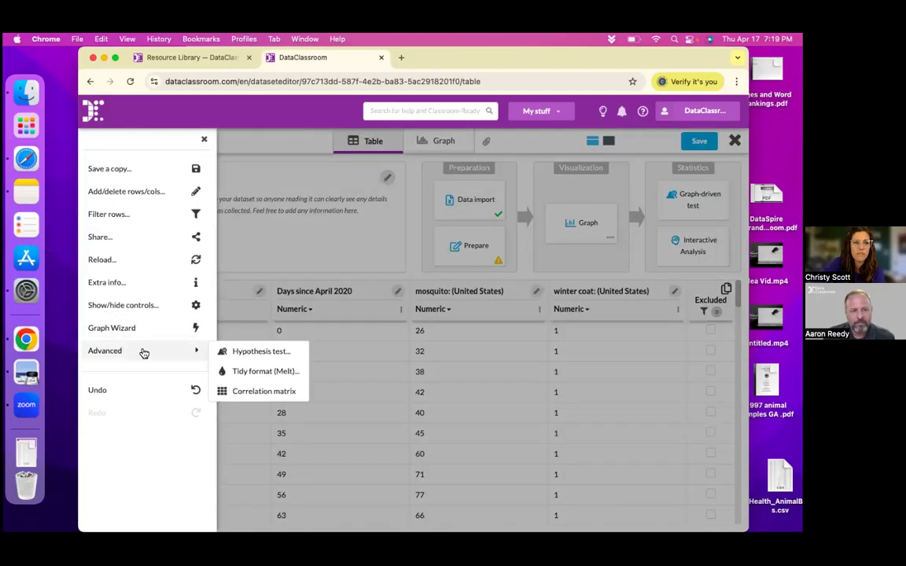
pyautogui.click(244, 371)
pyautogui.click(432, 320)
pyautogui.click(434, 346)
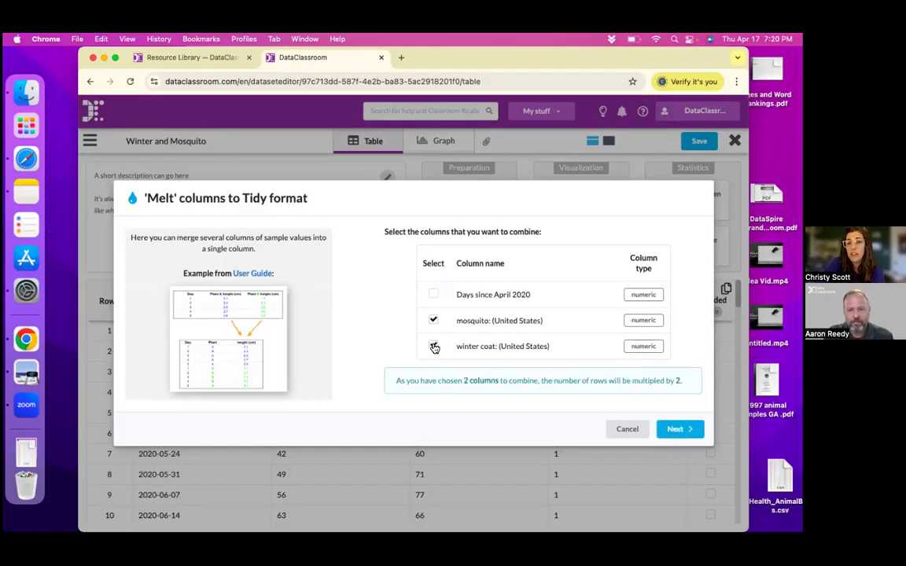
pyautogui.click(674, 430)
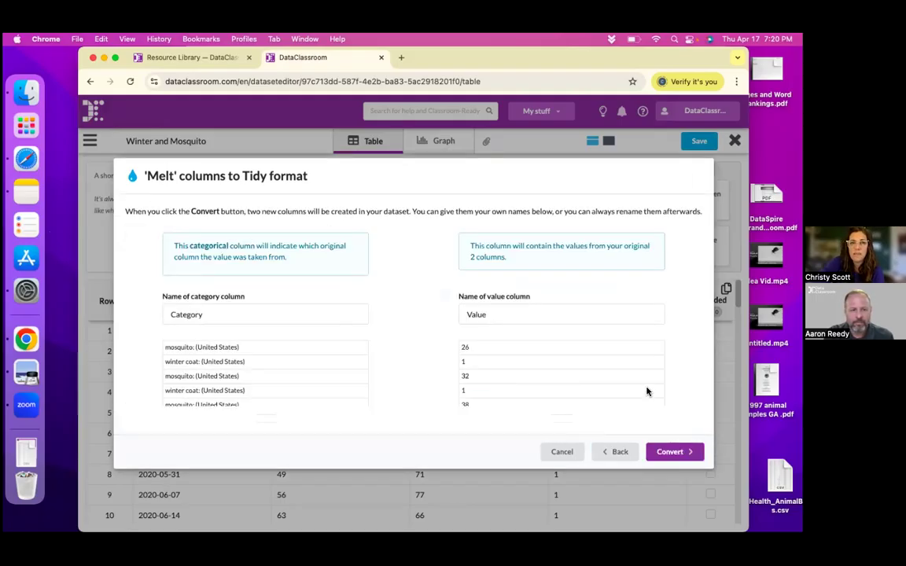
pyautogui.click(676, 451)
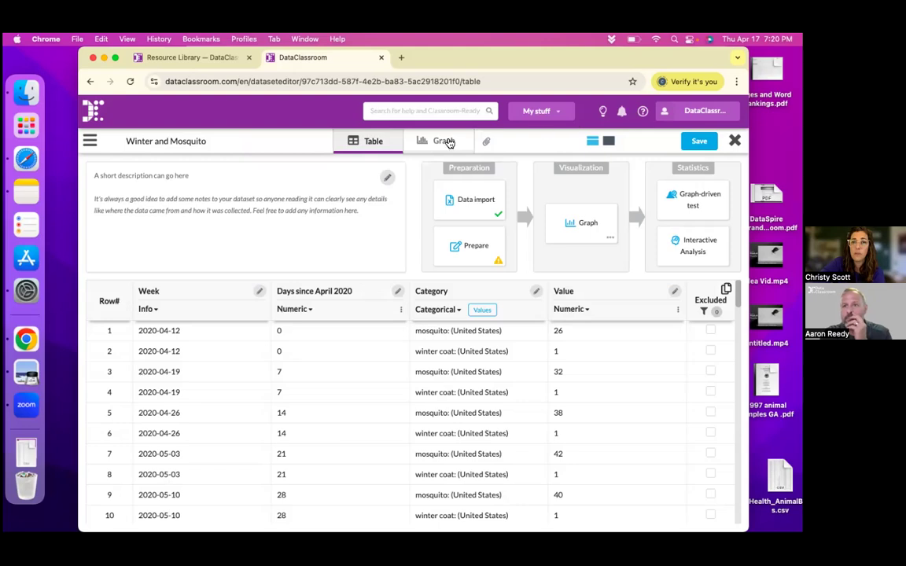
# Step: Rename the Category column as "Search Term" and the Value column as "Value (in millions)"
pyautogui.click(536, 291)
pyautogui.moveTo(268, 253); pyautogui.dragTo(203, 253)
pyautogui.write('earch Te')
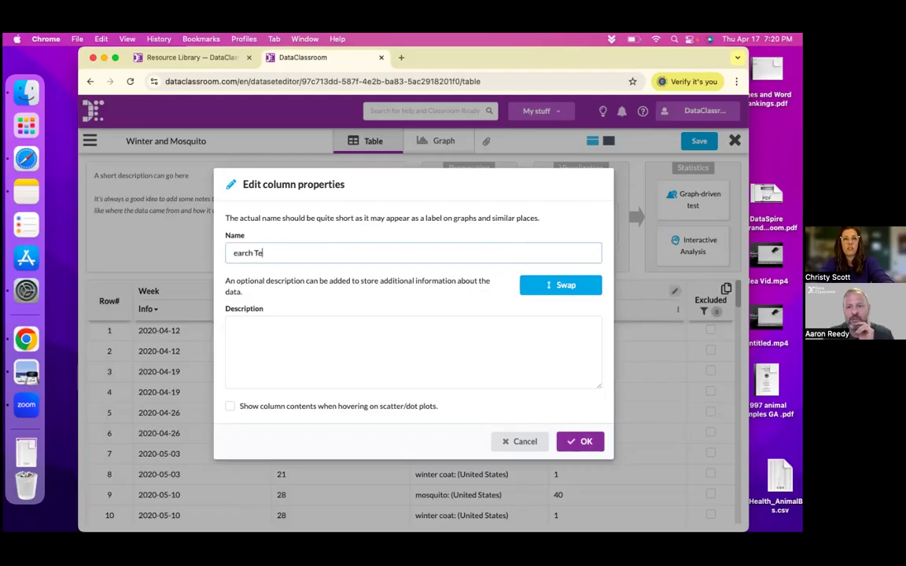
pyautogui.press('BackSpace')
pyautogui.write('Se')
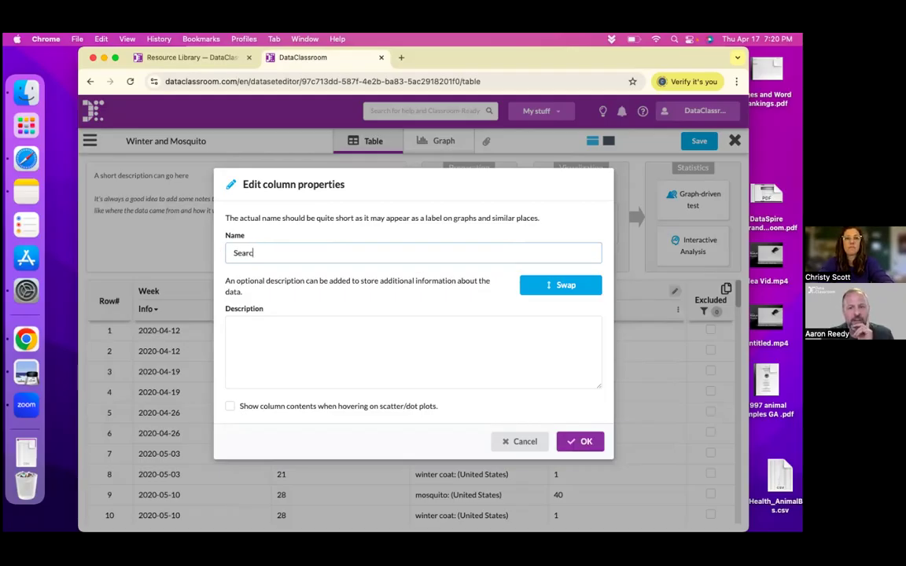
pyautogui.click(590, 443)
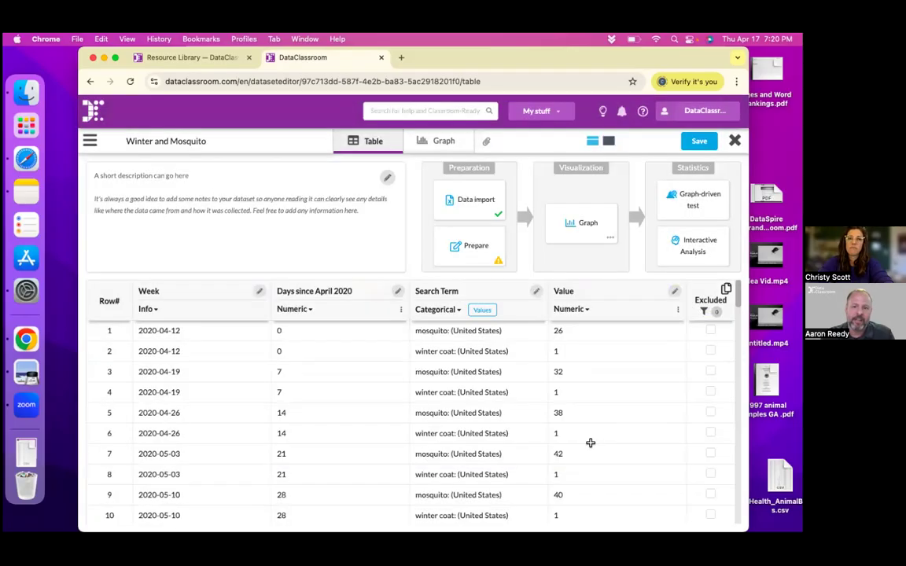
pyautogui.click(675, 292)
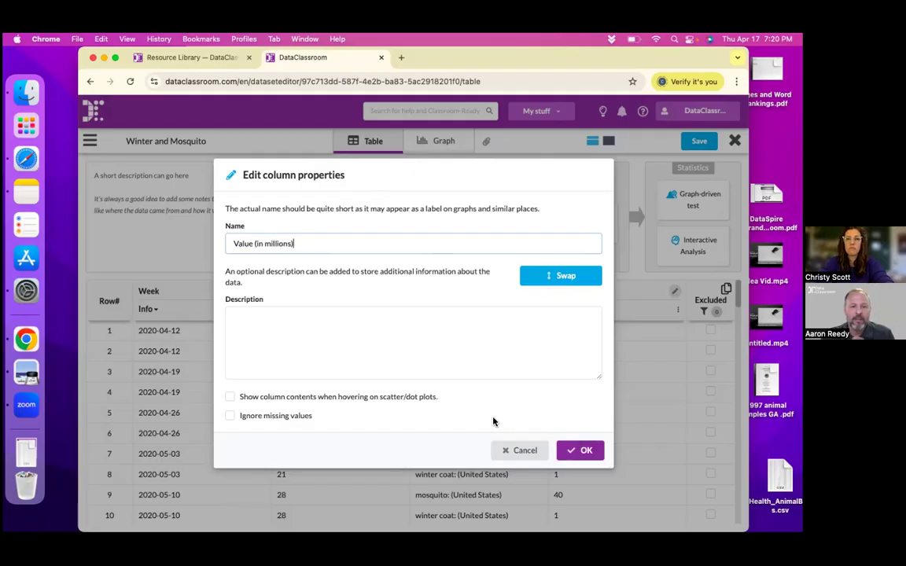
pyautogui.click(582, 450)
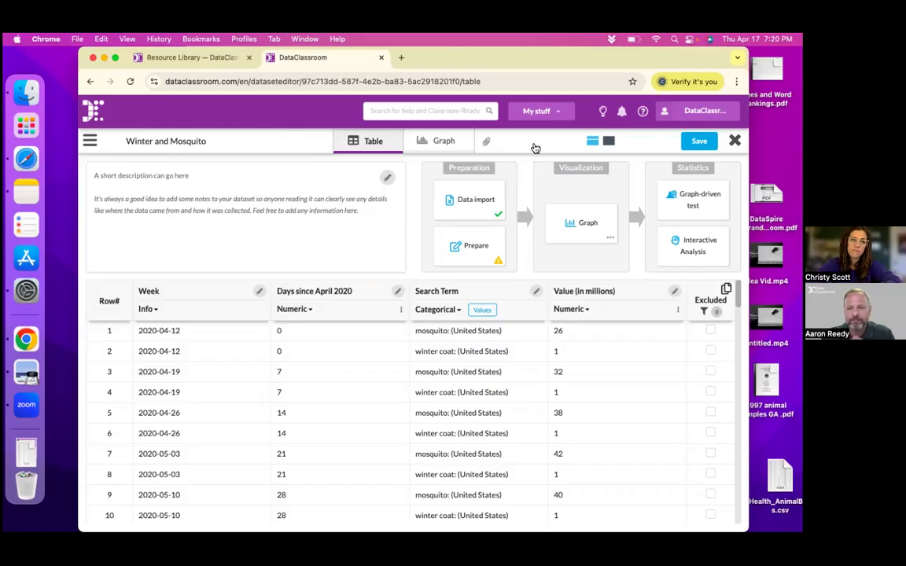
# Step: Graph all three variables with Days since April 2020 on X, Value (in millions) on Y and Search Term as Z
pyautogui.click(443, 144)
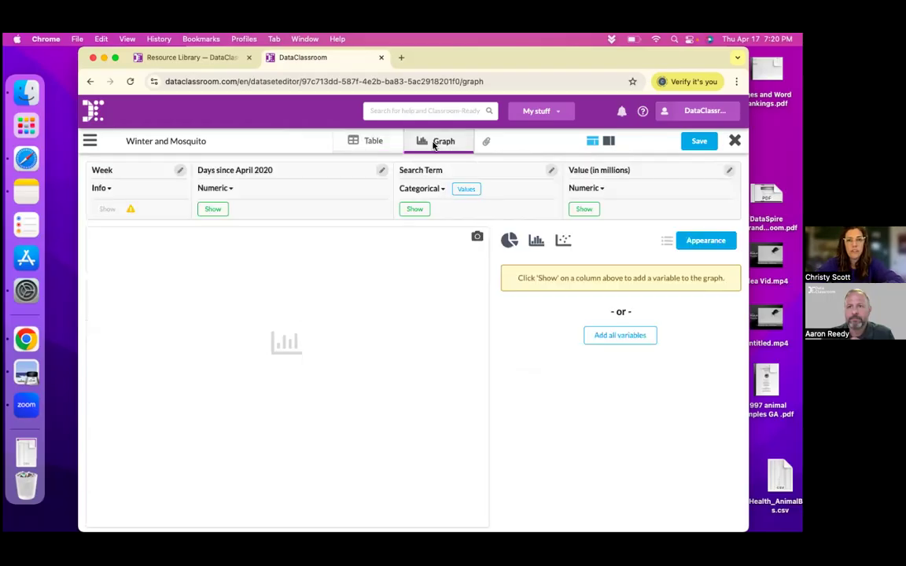
pyautogui.click(210, 213)
pyautogui.click(417, 209)
pyautogui.click(585, 210)
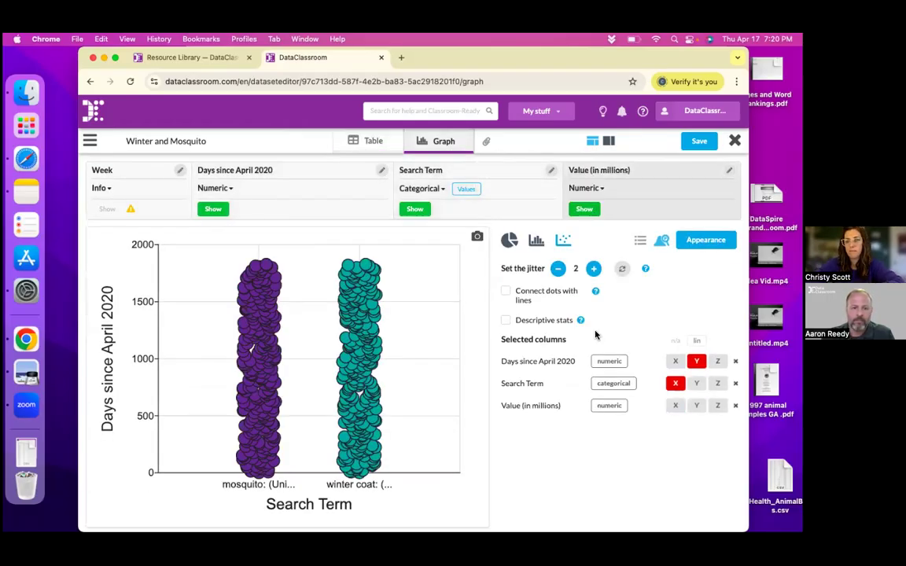
pyautogui.click(675, 362)
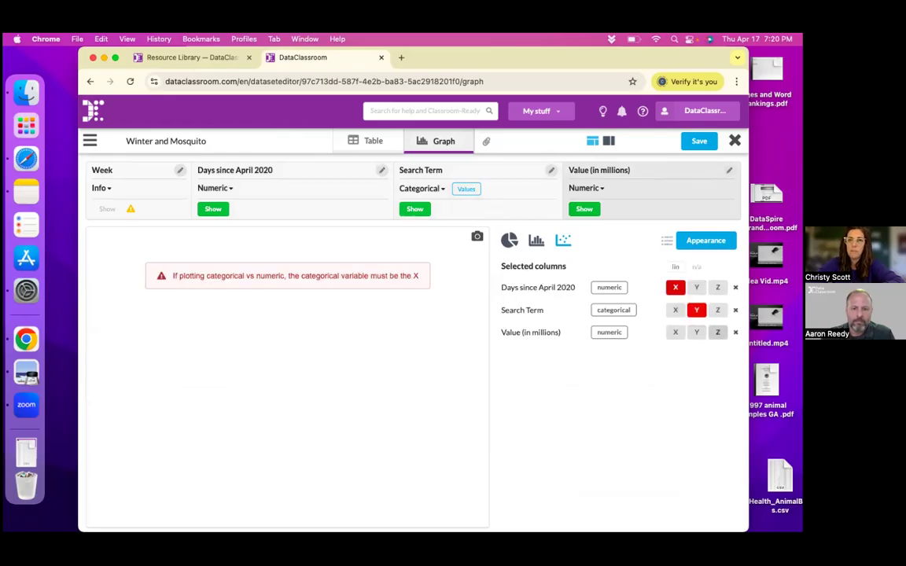
pyautogui.click(696, 332)
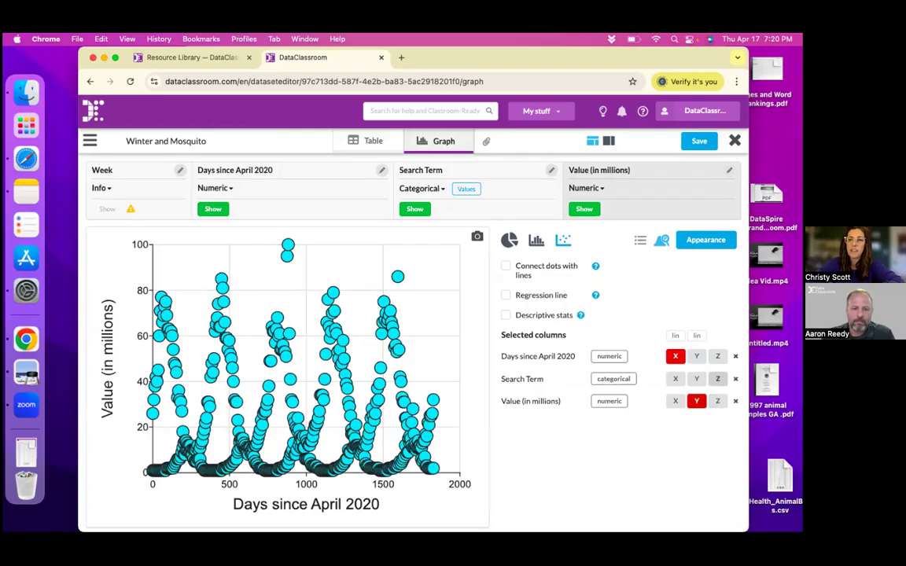
pyautogui.click(718, 379)
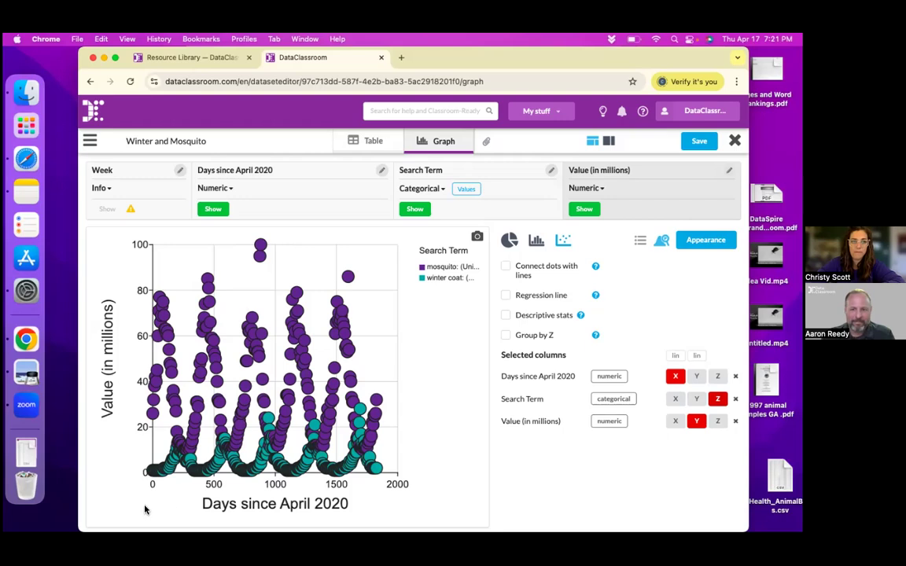
# Step: Connect the scatter plot's dots with lines, and try hiding the dots before showing them again
pyautogui.click(505, 268)
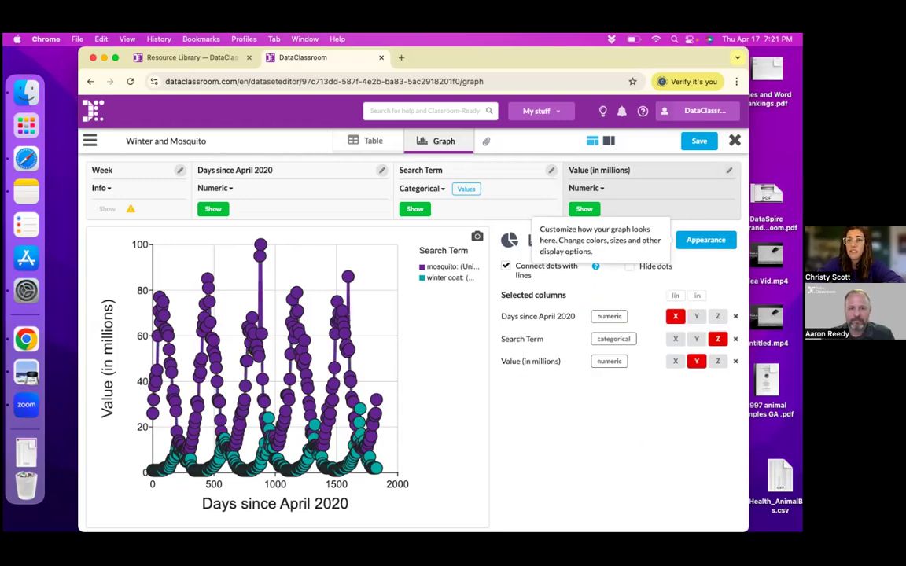
pyautogui.click(630, 267)
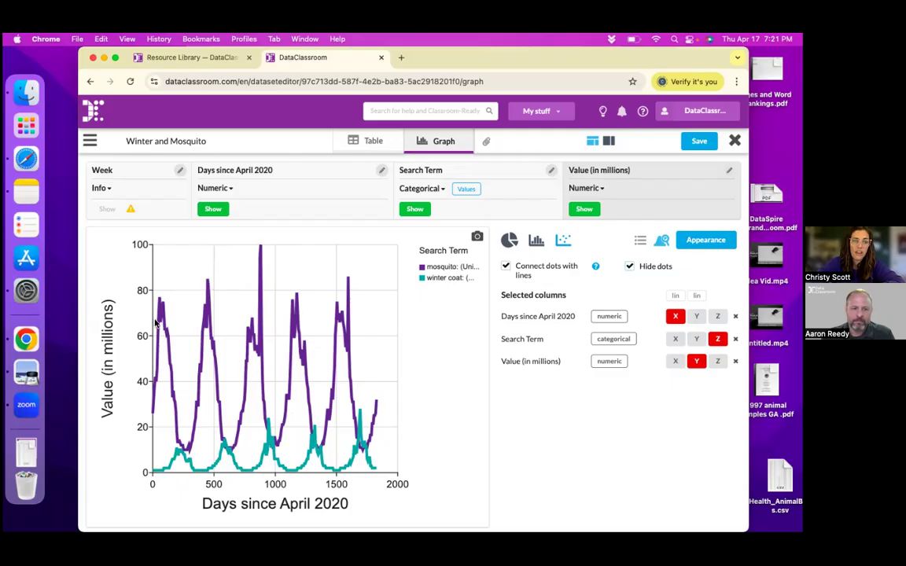
pyautogui.click(631, 267)
# Step: Reduce the scatter plot's point size to 7 in the graph's appearance settings
pyautogui.click(688, 244)
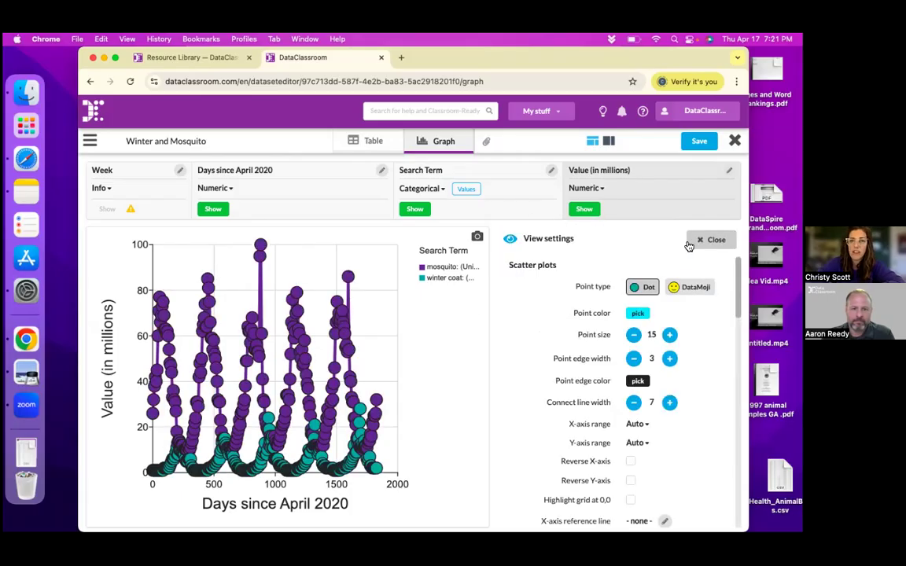
pyautogui.click(633, 335)
pyautogui.click(633, 335)
pyautogui.click(633, 335)
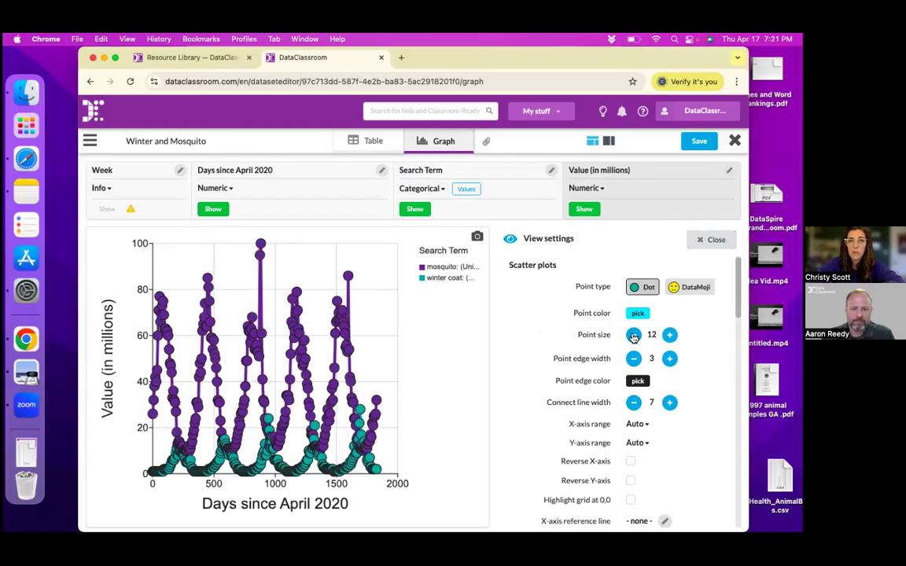
pyautogui.click(633, 335)
pyautogui.click(633, 335)
pyautogui.click(633, 335)
pyautogui.click(633, 335)
pyautogui.click(633, 335)
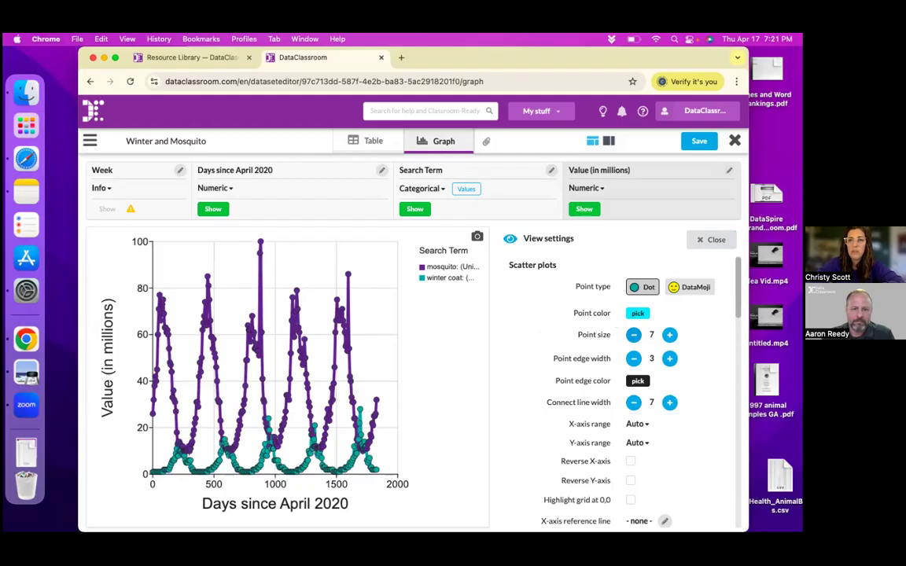
pyautogui.click(712, 240)
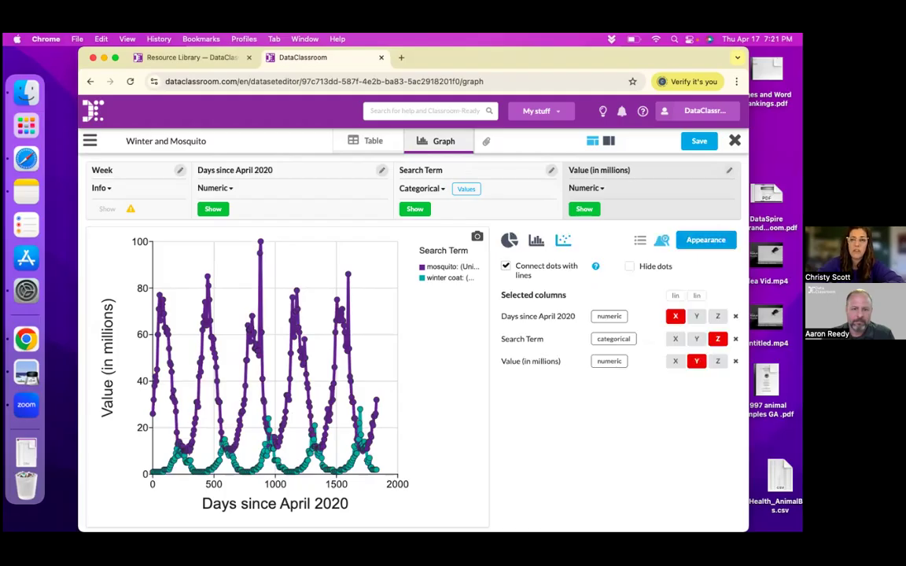
pyautogui.click(706, 239)
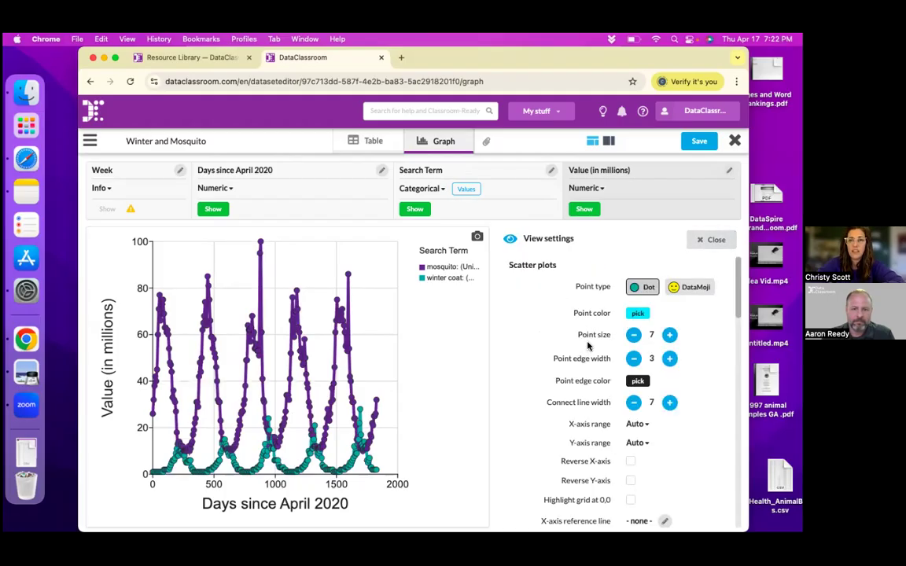
pyautogui.click(712, 240)
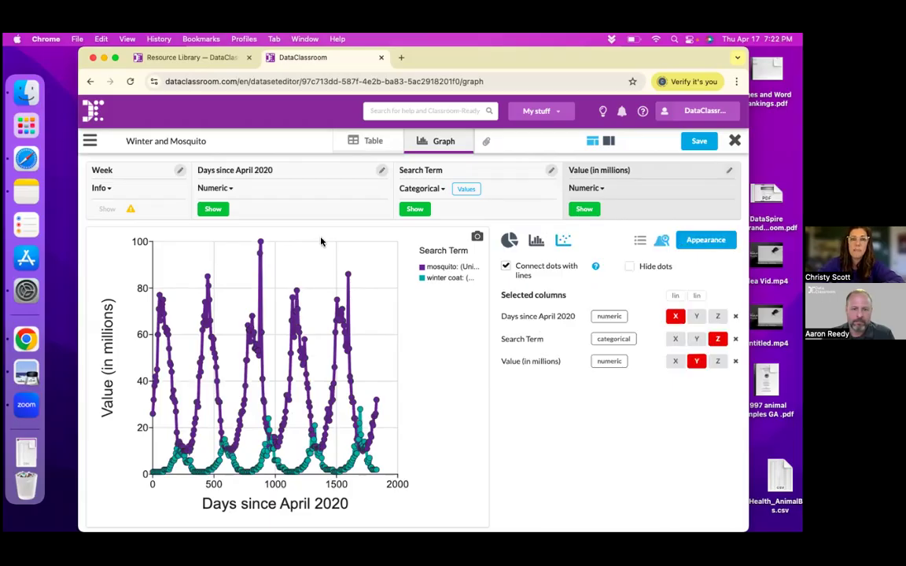
# Step: Enable showing the Week column's contents when hovering on scatter/dot plots, and inspect the mosquito peaks on the graph
pyautogui.moveTo(261, 244)
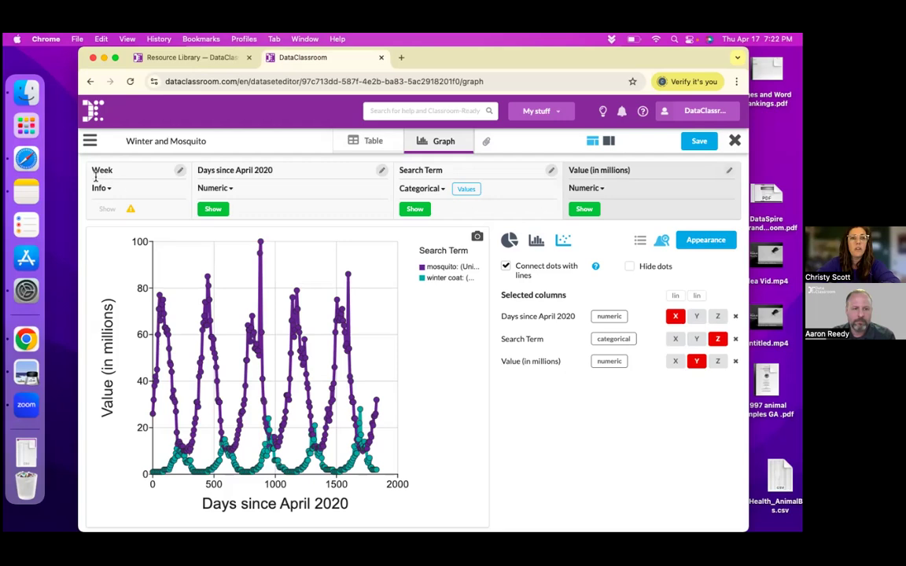
pyautogui.click(180, 171)
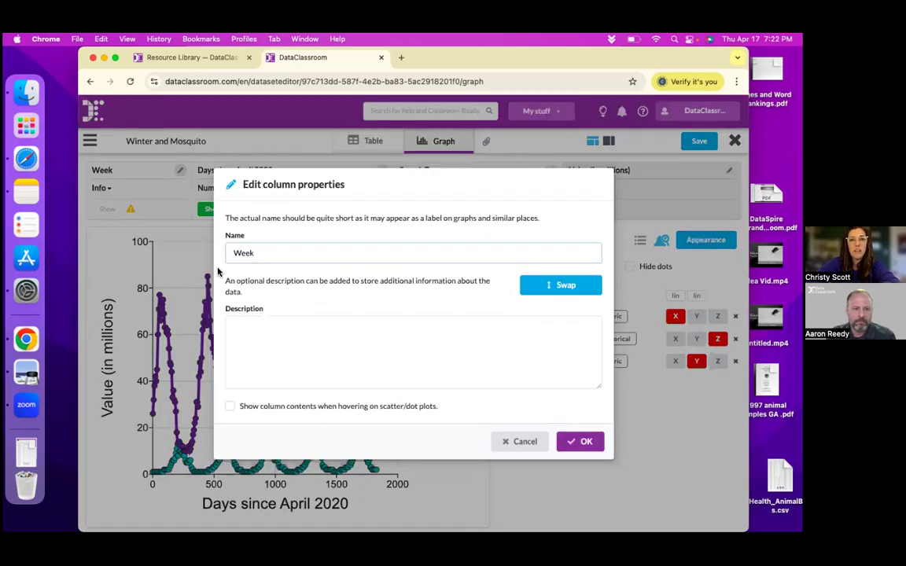
pyautogui.click(231, 407)
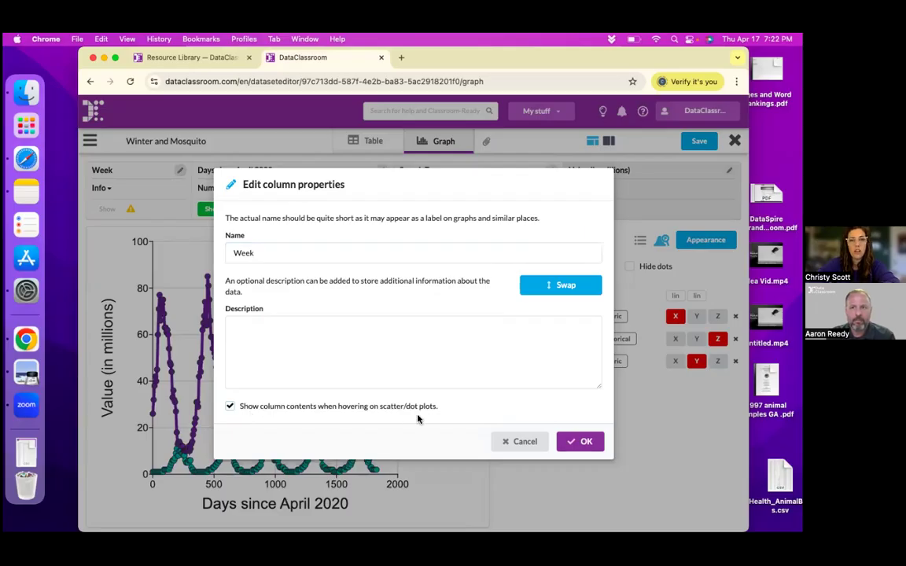
pyautogui.click(578, 441)
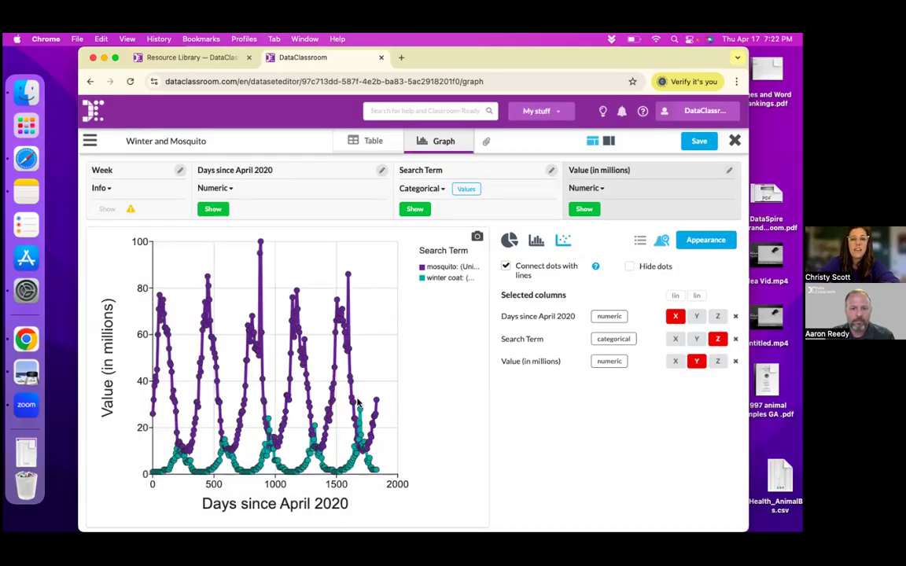
pyautogui.moveTo(207, 278)
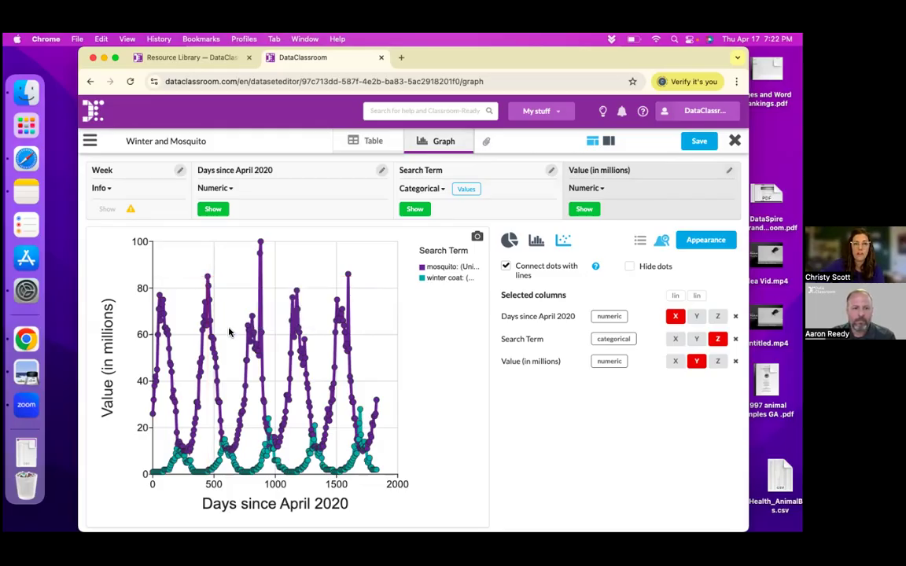
pyautogui.moveTo(253, 320)
pyautogui.moveTo(298, 294)
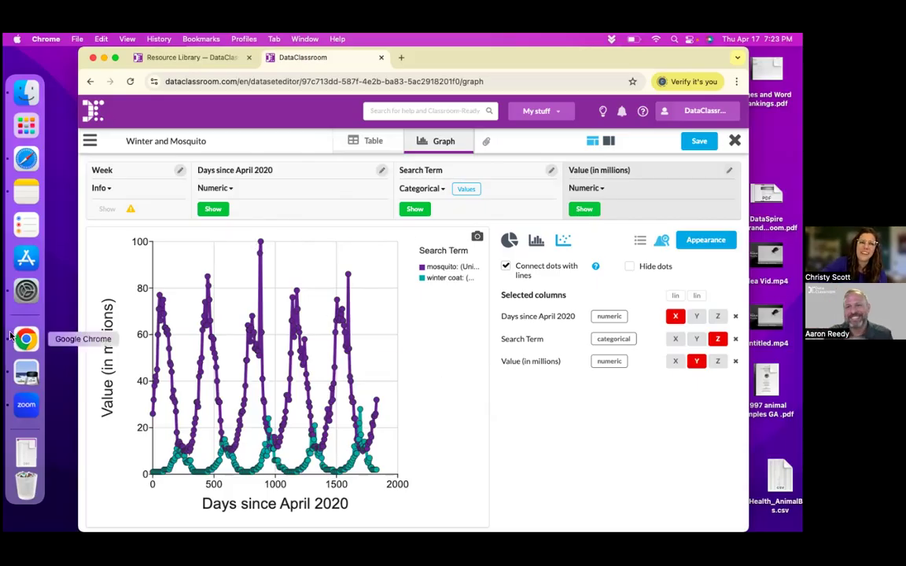
# Step: Return to the Google Trends Webinar deck in Google Slides in Safari
pyautogui.hotkey('ctrl', 'Left')
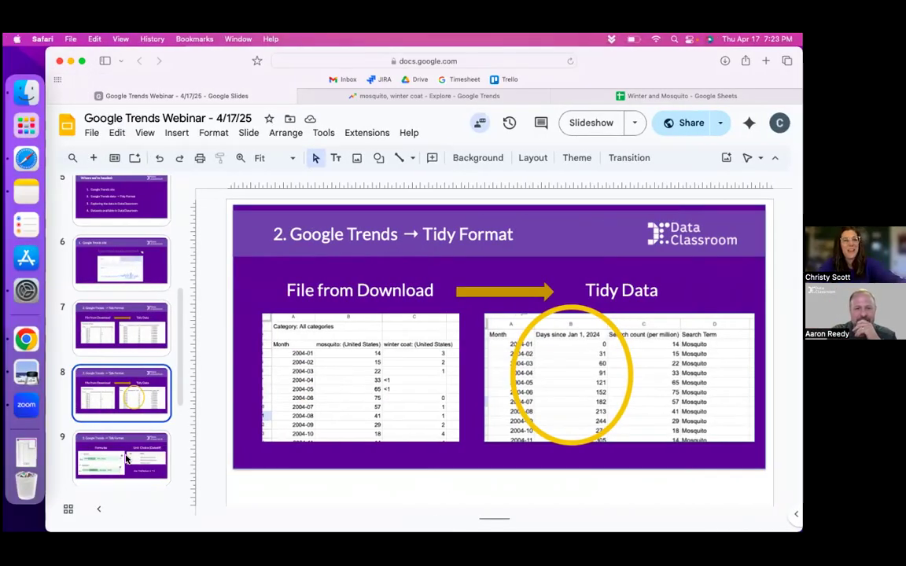